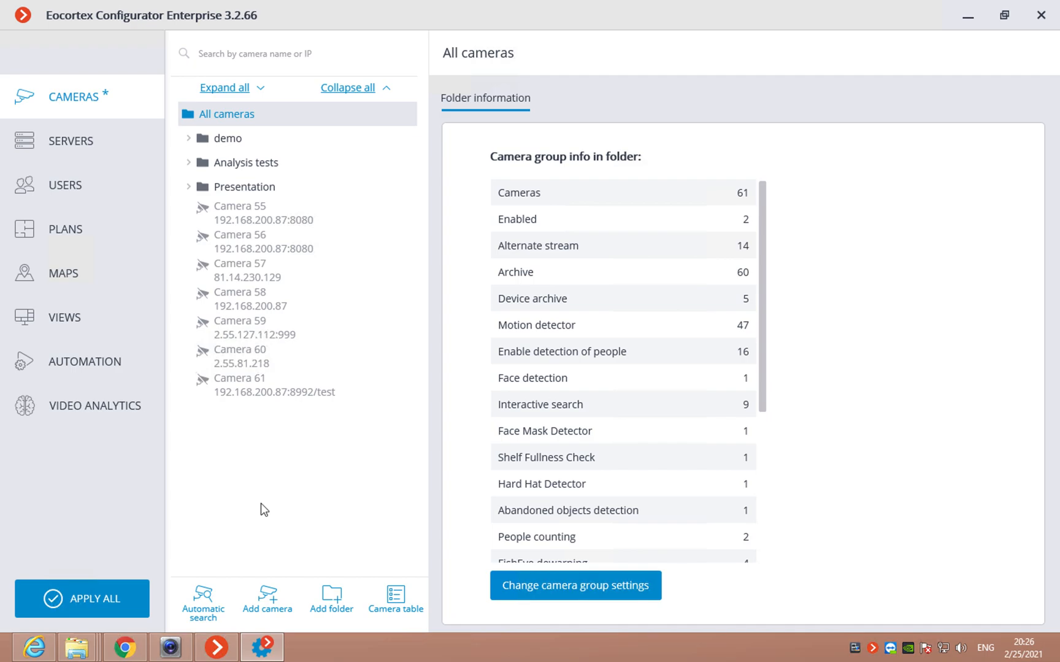
# Step: Cancel the automatic camera search, then add a new camera at address 192.168.200.225
pyautogui.click(205, 601)
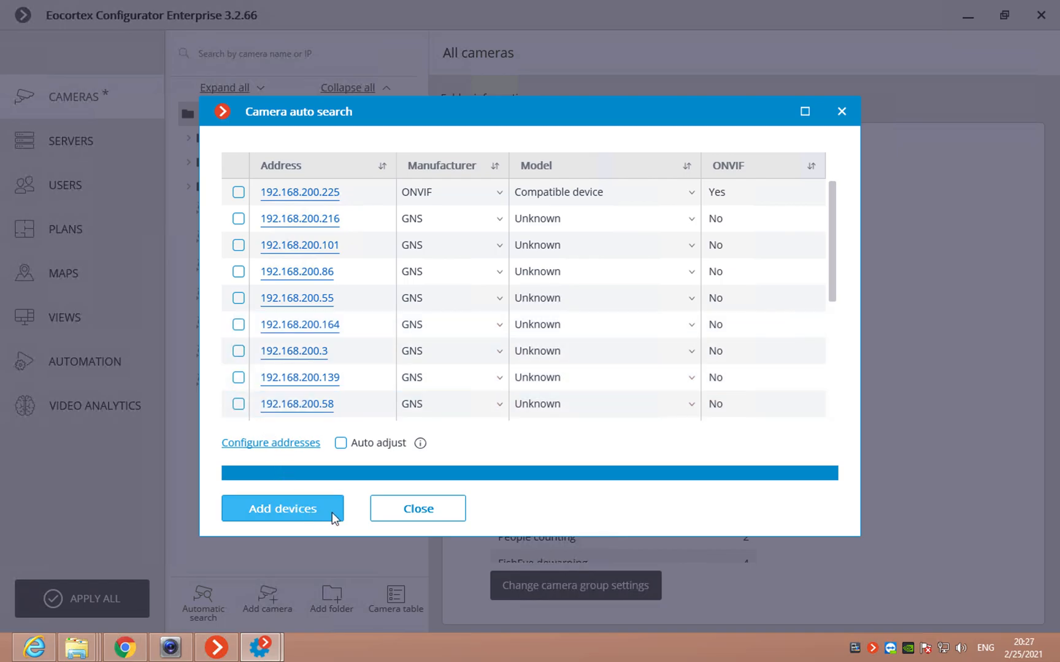
pyautogui.click(395, 508)
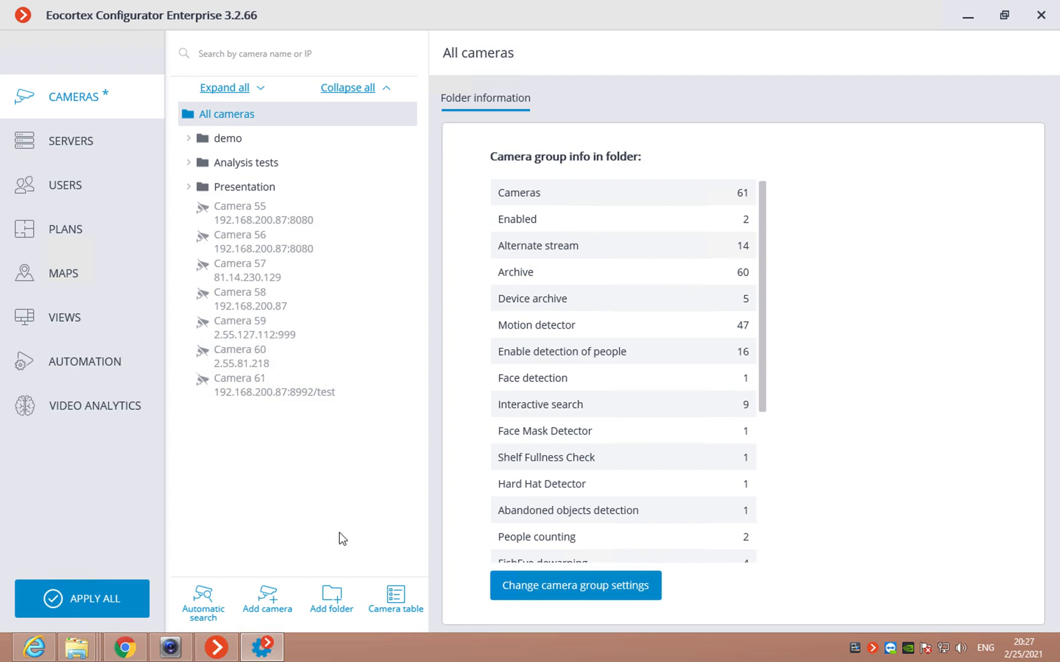
pyautogui.click(265, 613)
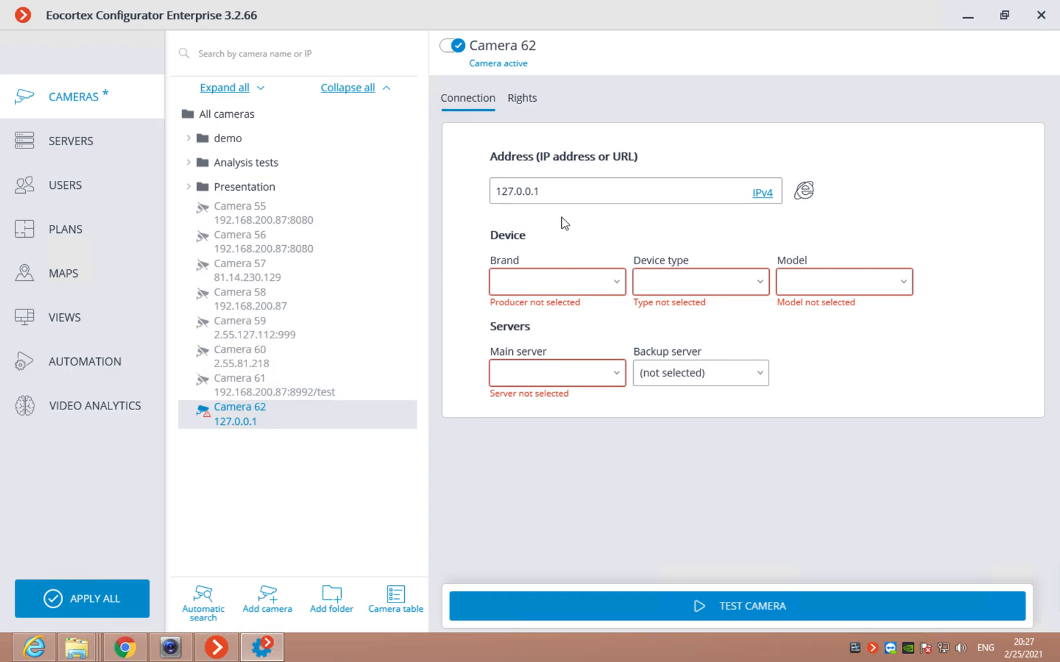
pyautogui.moveTo(561, 191); pyautogui.dragTo(460, 196)
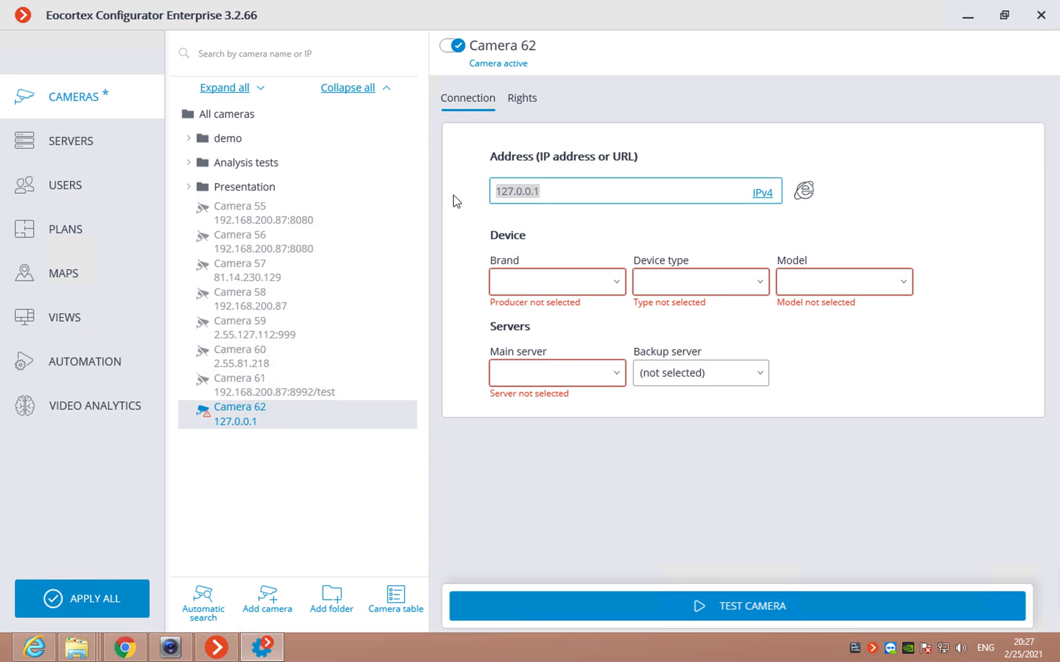
pyautogui.write('192.168.200.225')
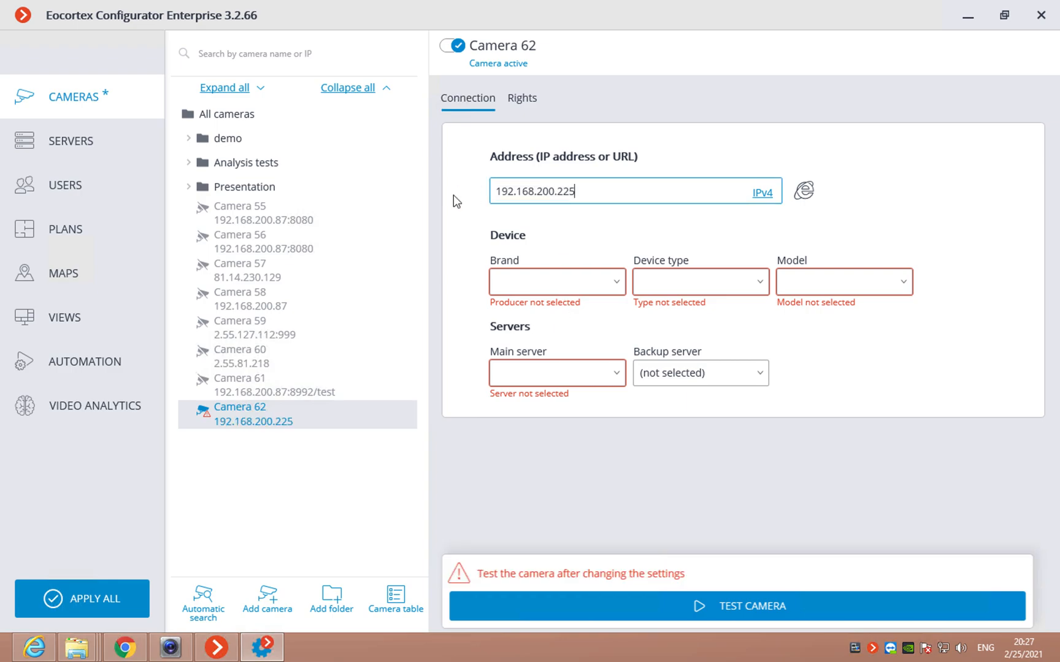
# Step: Set the camera brand to ONVIF and device type to Camera, and enter the camera's login name and password
pyautogui.click(562, 286)
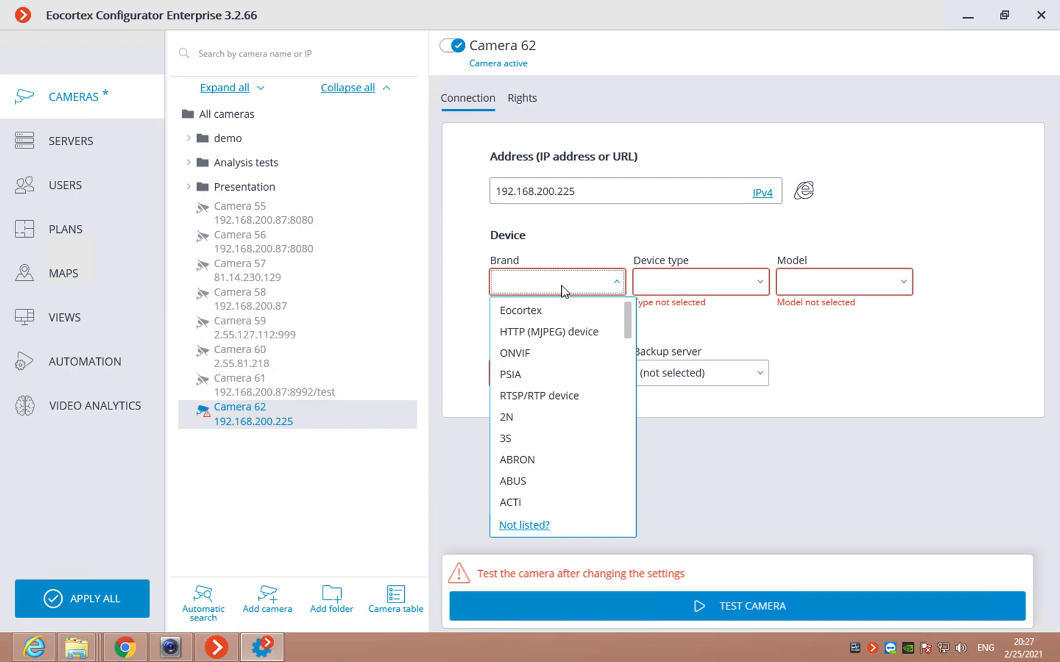
pyautogui.click(531, 353)
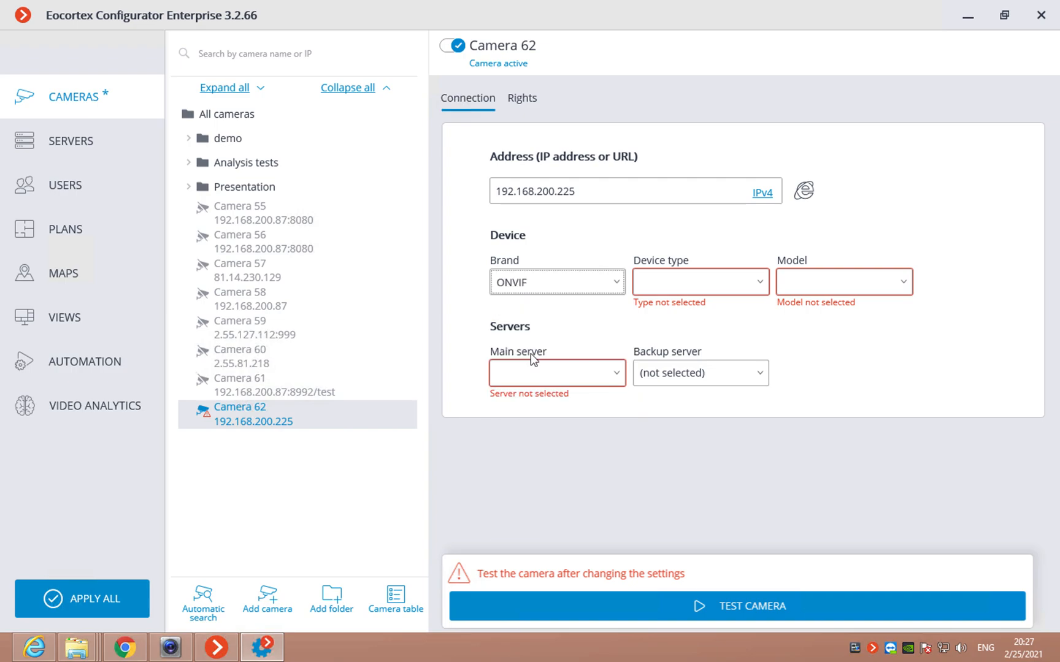
pyautogui.click(697, 288)
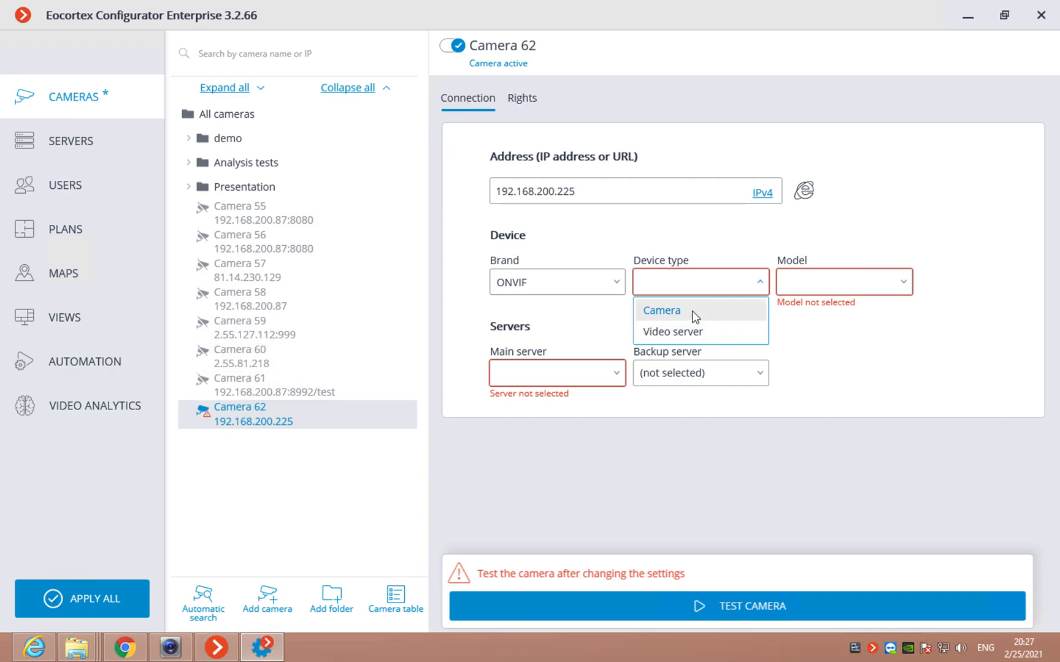
pyautogui.click(694, 312)
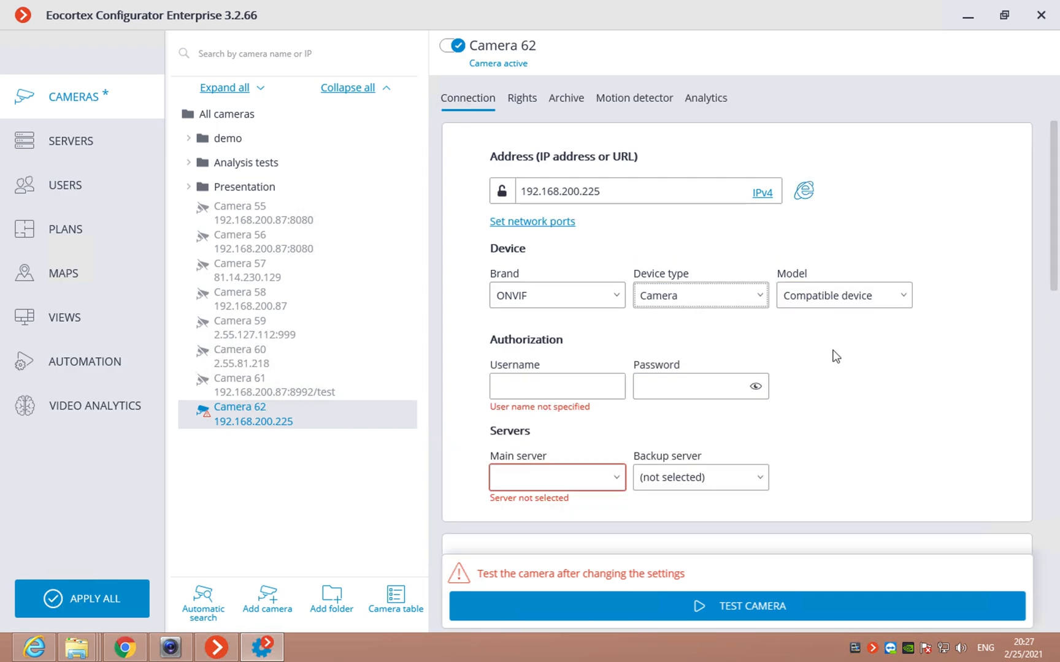
pyautogui.click(556, 388)
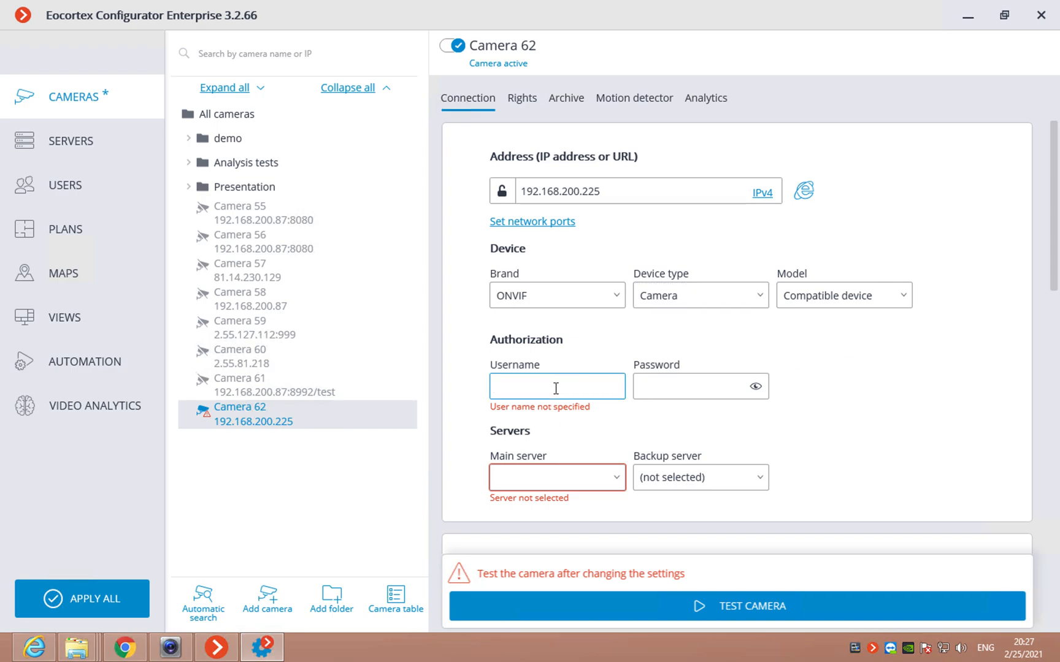
pyautogui.write('admin')
pyautogui.click(677, 386)
pyautogui.write('admin')
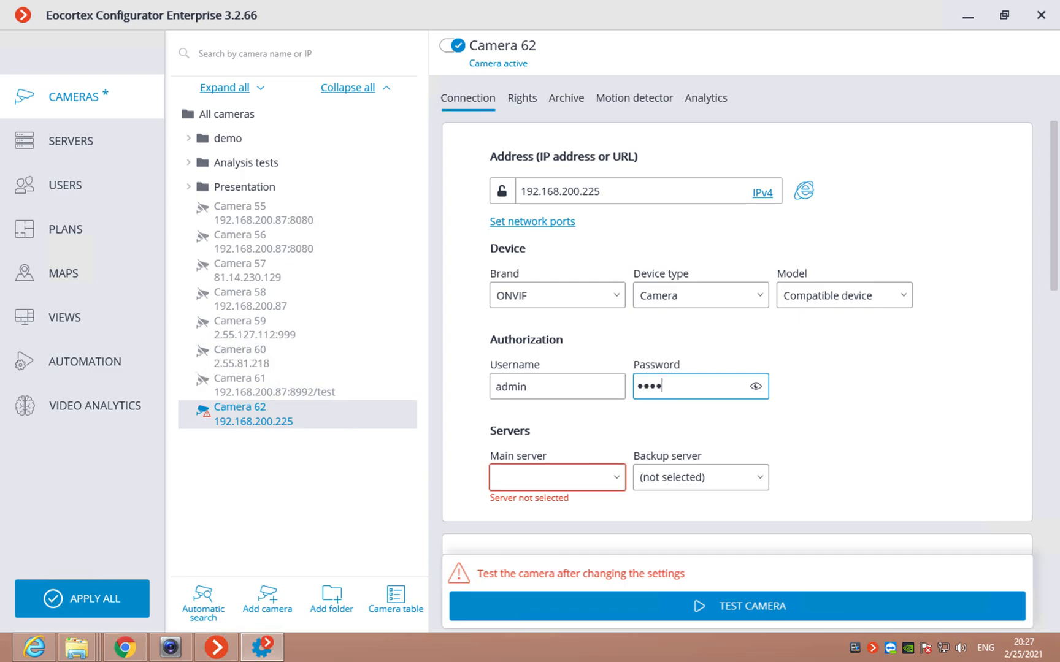
# Step: Choose Demostand as Camera 62's main server and Server 1 as its backup server
pyautogui.scroll(-2, 849, 419)
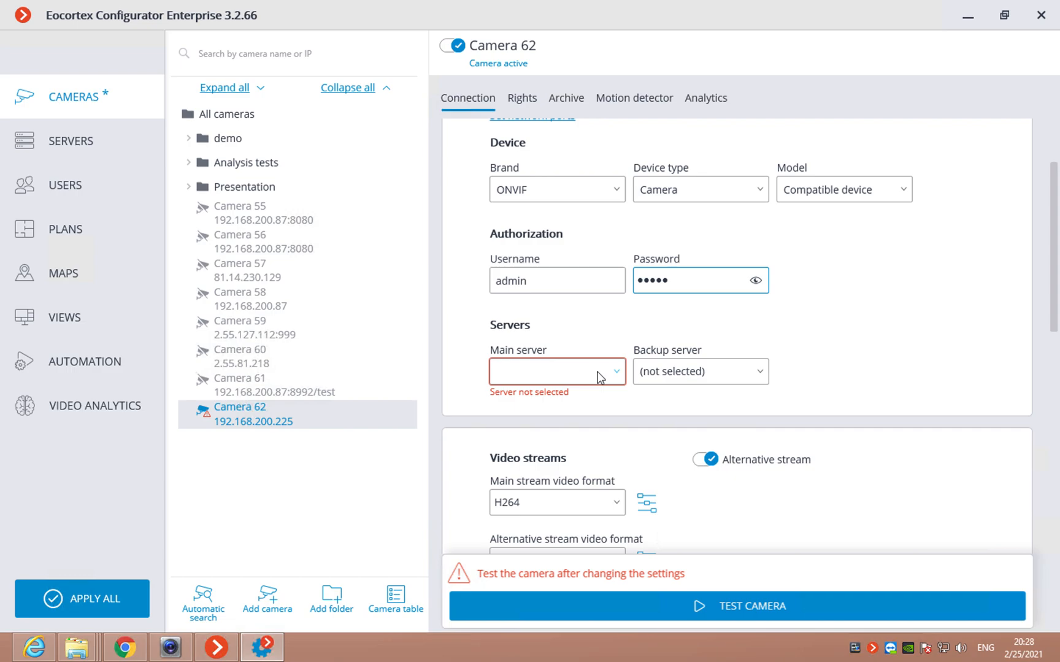
pyautogui.click(600, 376)
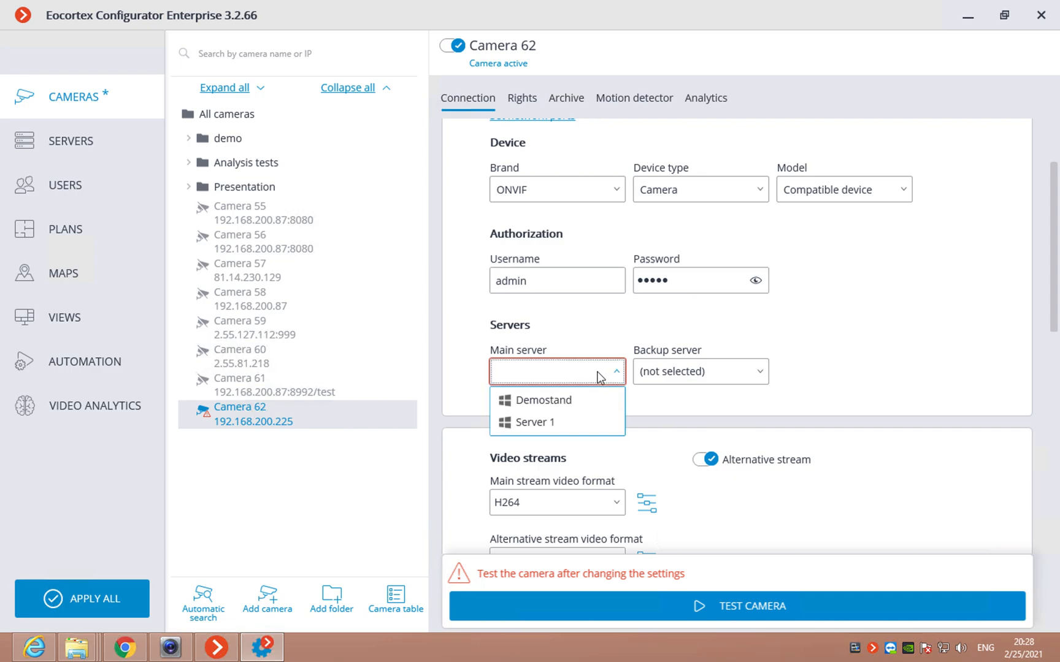
pyautogui.click(563, 404)
pyautogui.click(684, 381)
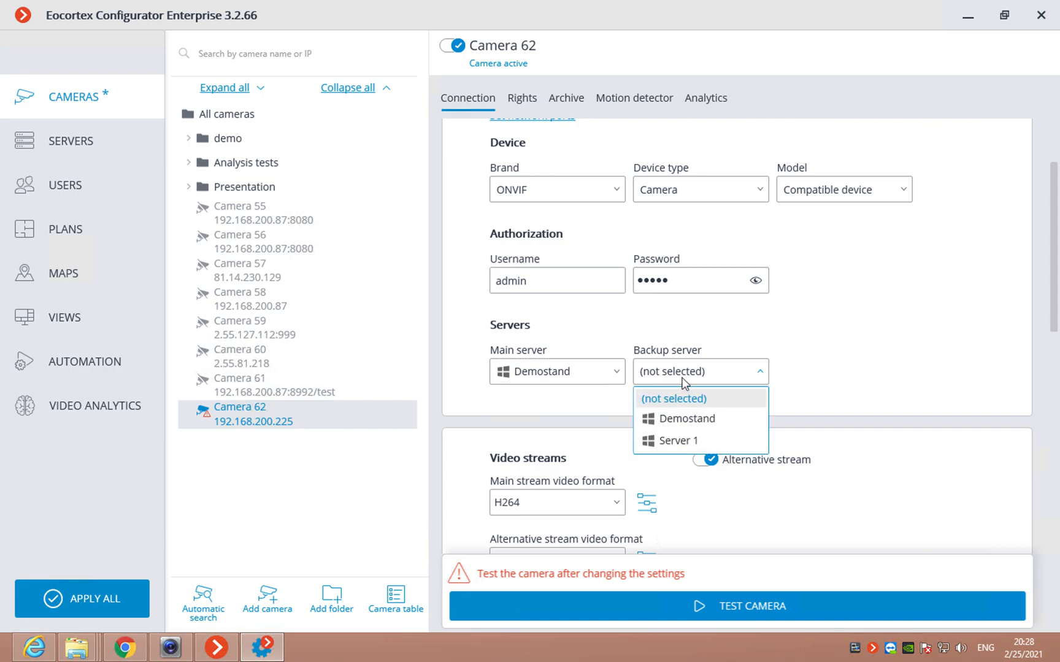
pyautogui.click(668, 440)
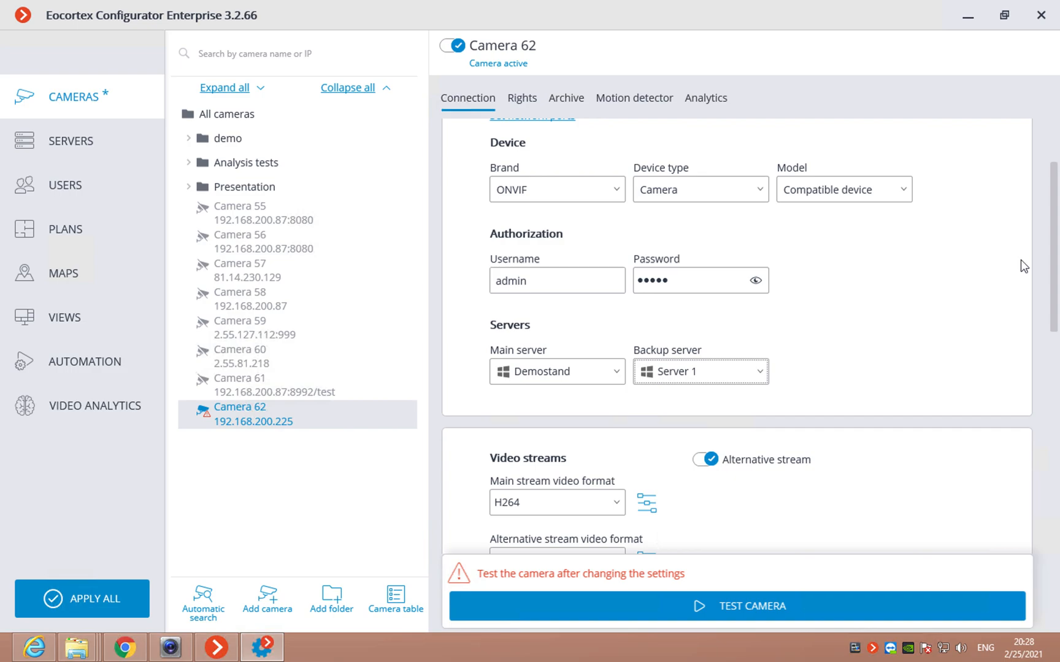
pyautogui.moveTo(1055, 263); pyautogui.dragTo(1057, 345)
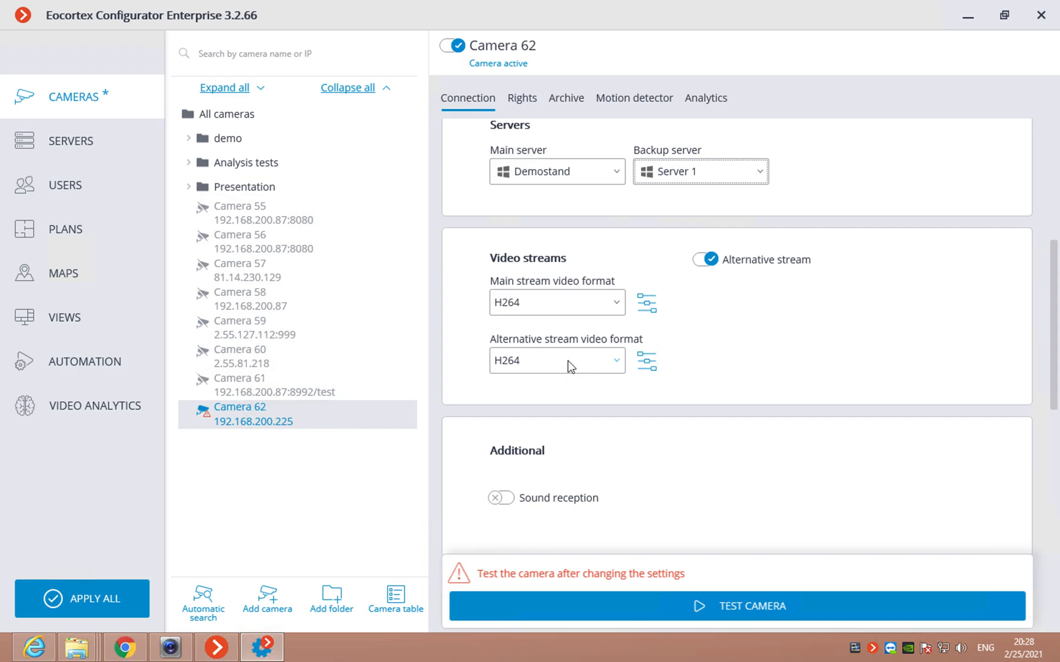
pyautogui.click(617, 304)
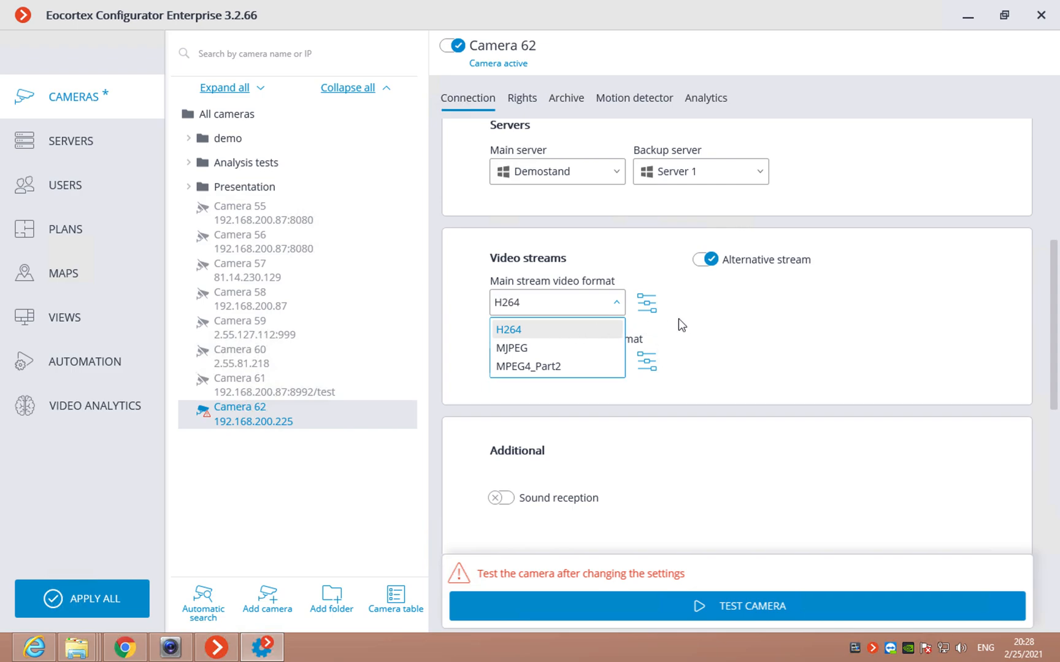
pyautogui.click(728, 315)
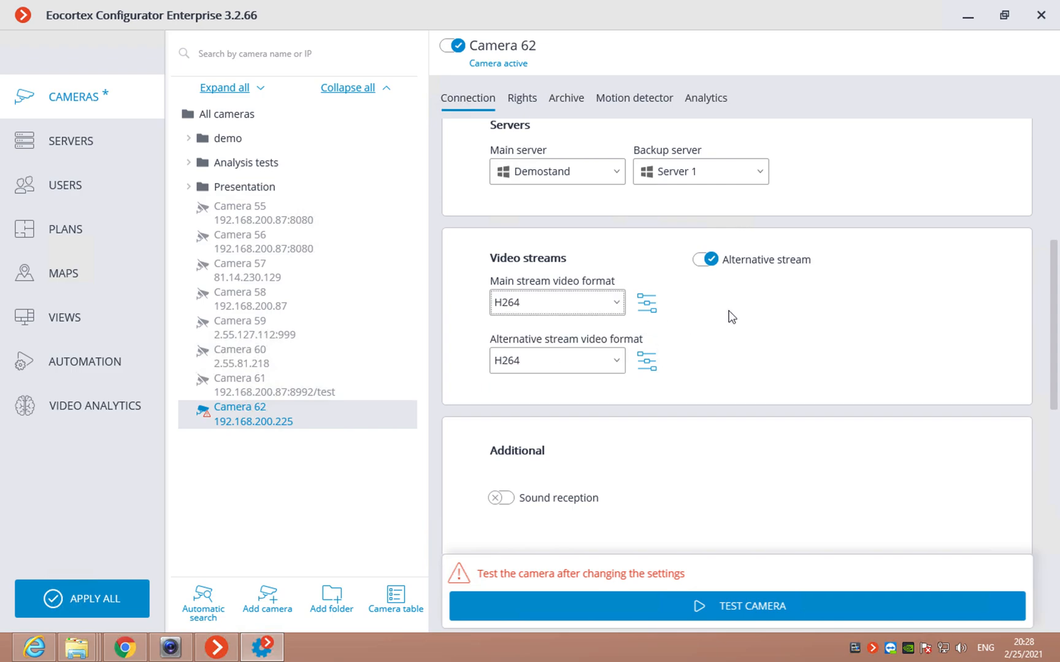
pyautogui.click(291, 394)
pyautogui.click(542, 288)
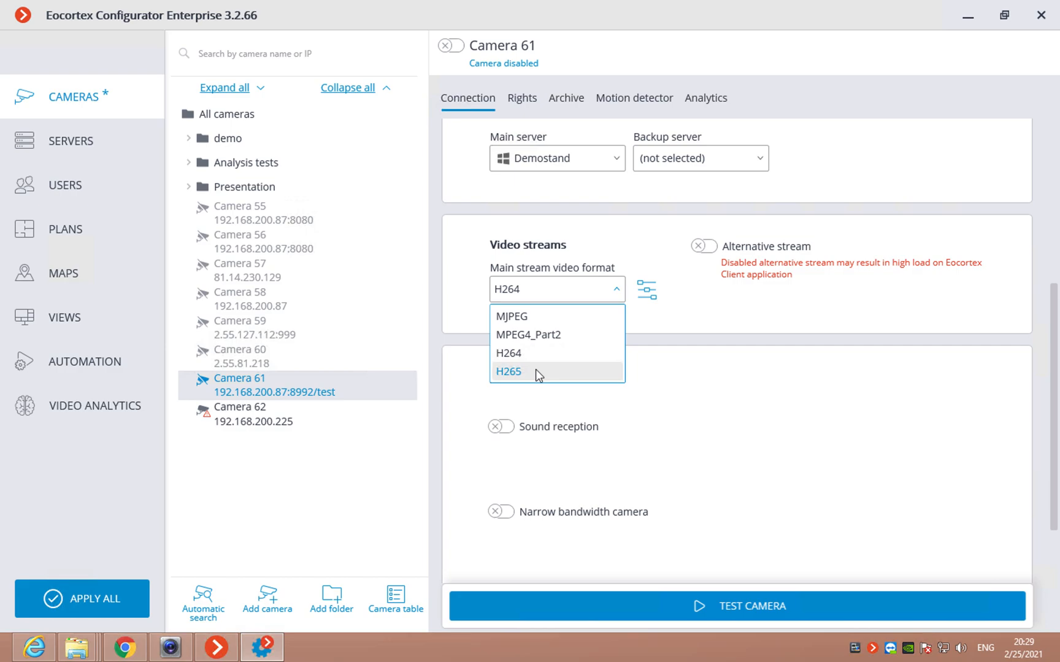
pyautogui.click(661, 329)
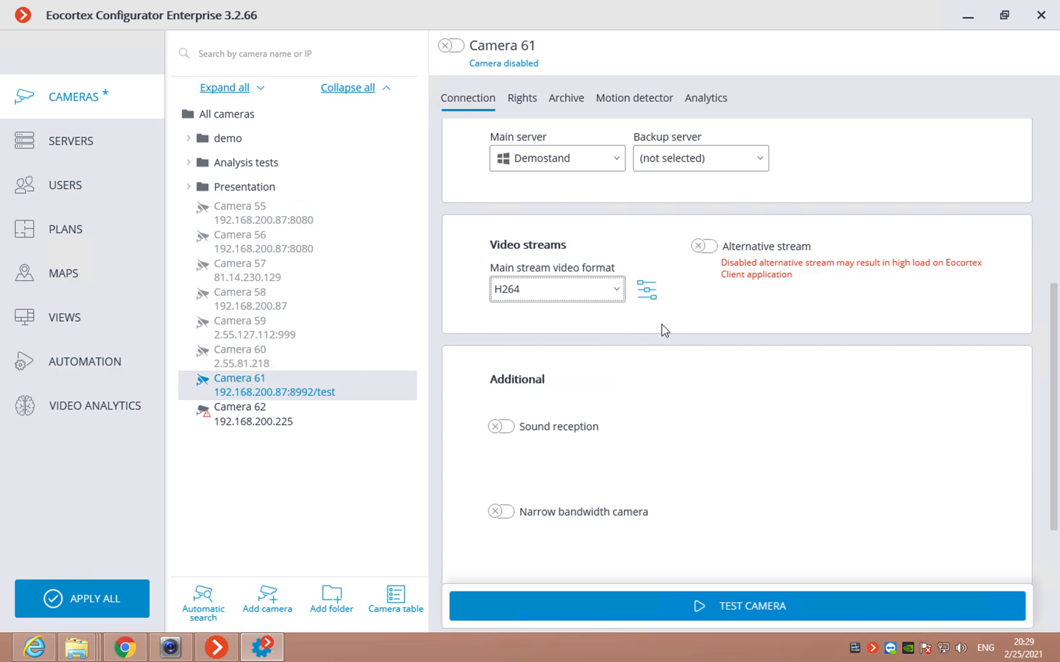
pyautogui.click(290, 423)
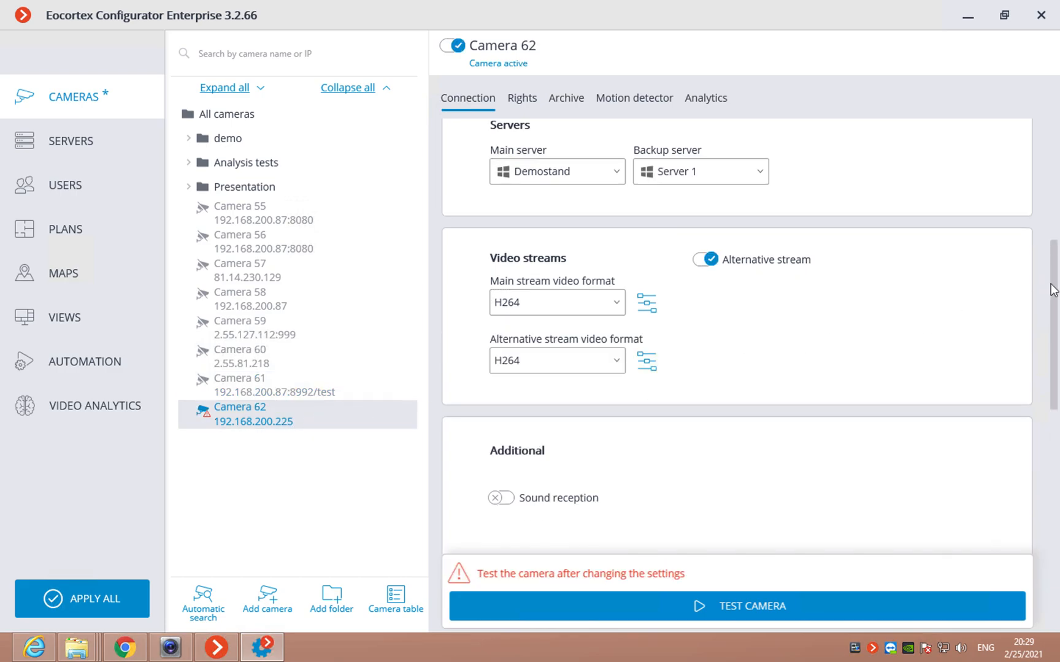
# Step: Scroll down to Additional settings and start the connection test for Camera 62
pyautogui.moveTo(1055, 289); pyautogui.dragTo(1055, 397)
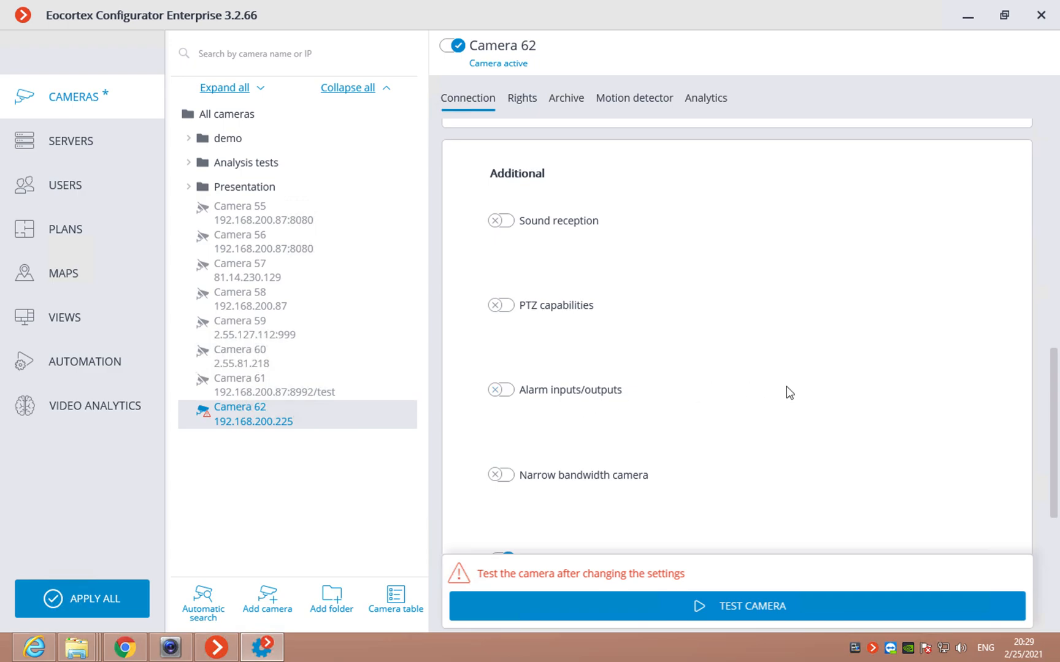
pyautogui.scroll(-2, 1056, 391)
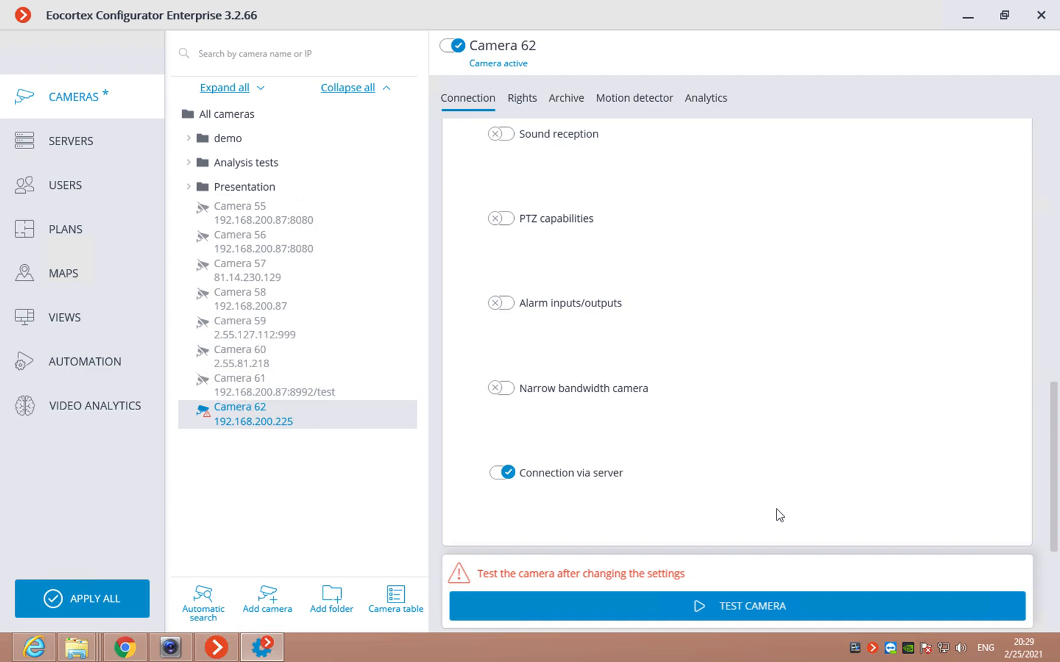
pyautogui.click(741, 607)
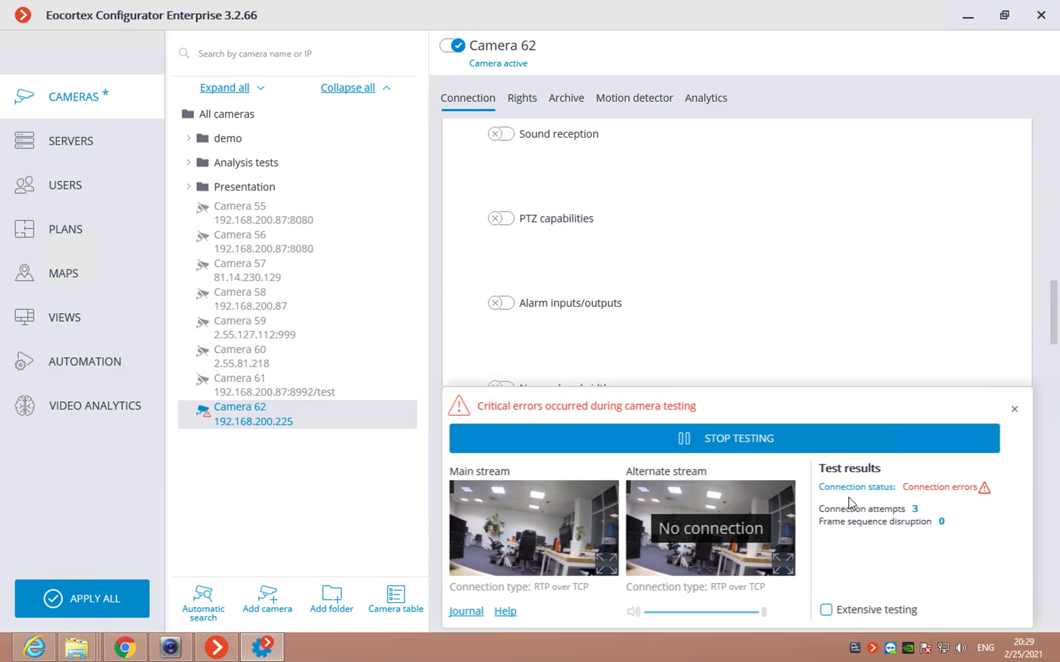
# Step: Check the connection event journal, close it, and stop the running camera test
pyautogui.click(464, 612)
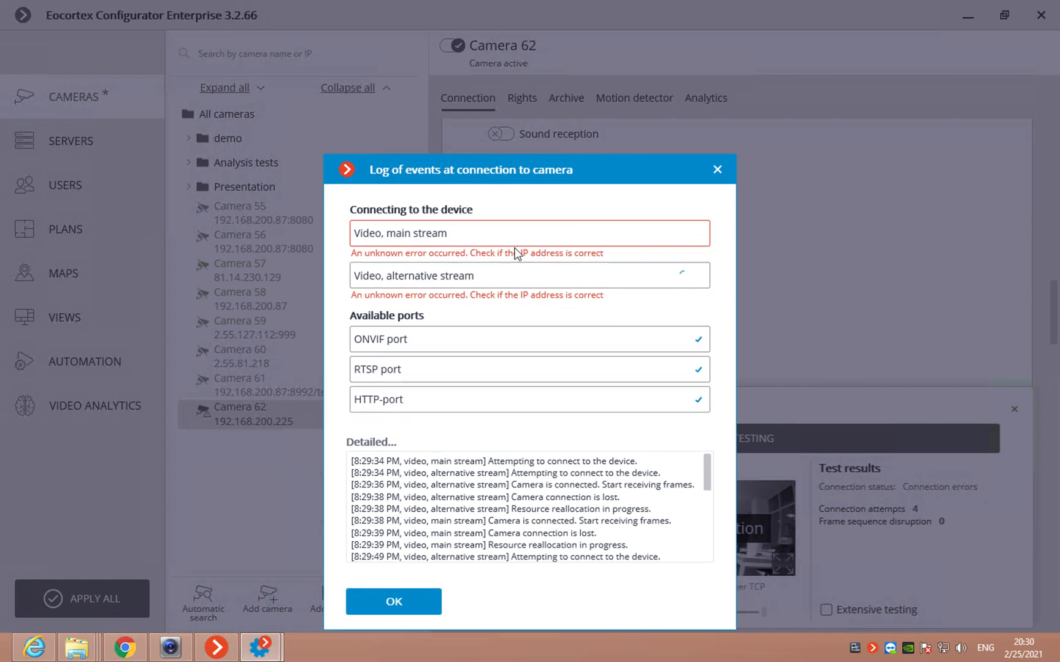
pyautogui.click(718, 171)
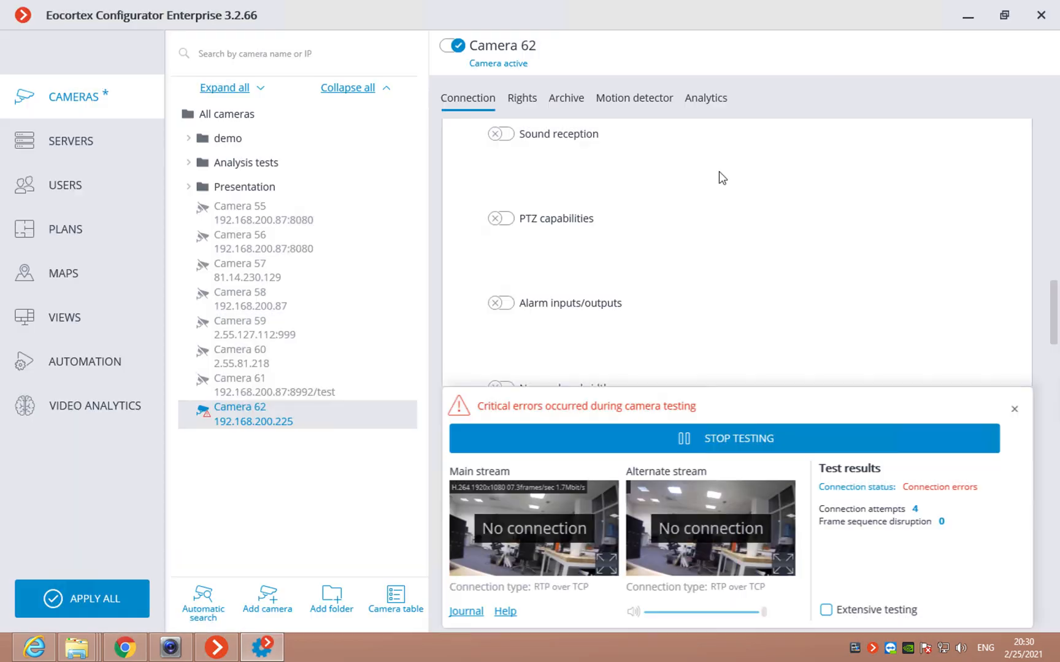
pyautogui.click(852, 442)
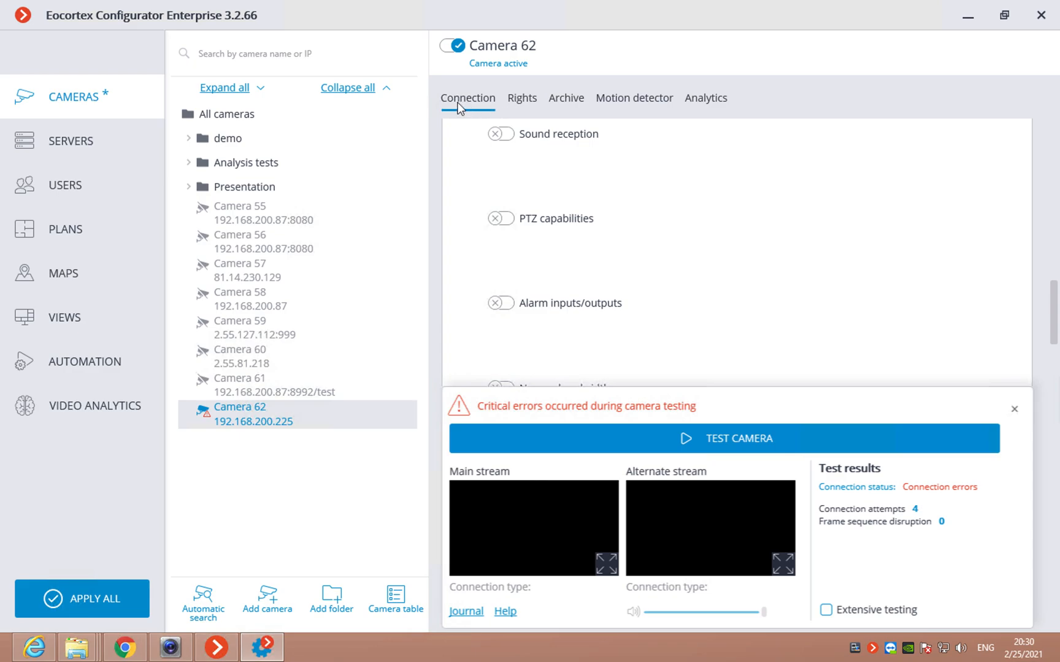
# Step: Show Camera 62's Rights page, which lists the user groups and their permissions
pyautogui.click(525, 101)
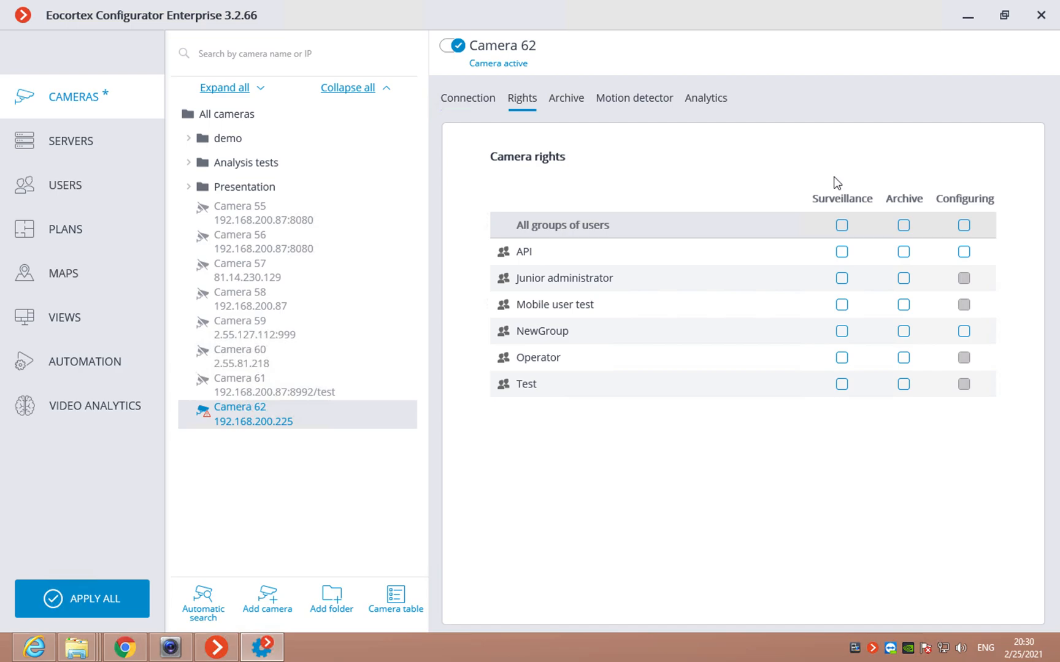
# Step: On the Archive tab, set recording mode to Scheduled and open the schedule editor
pyautogui.click(568, 100)
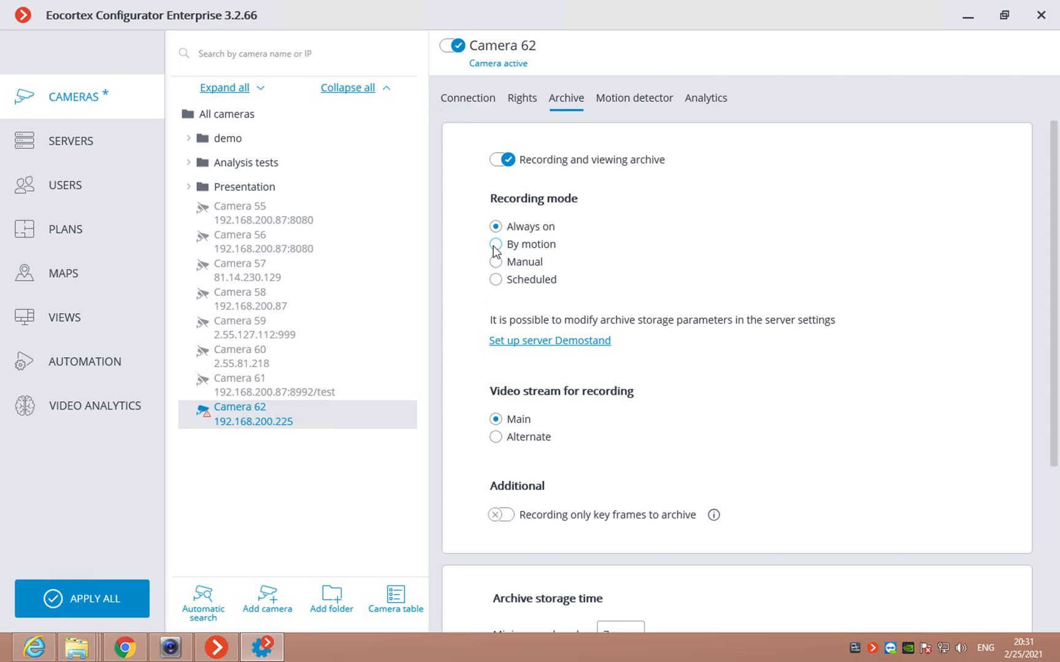
pyautogui.click(495, 280)
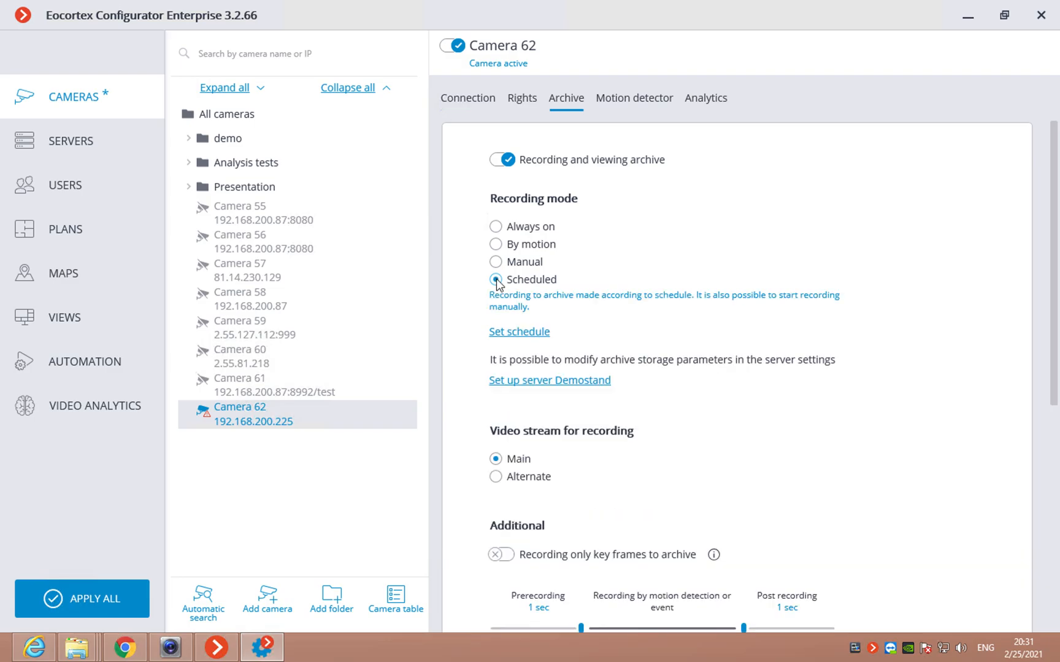
pyautogui.click(511, 331)
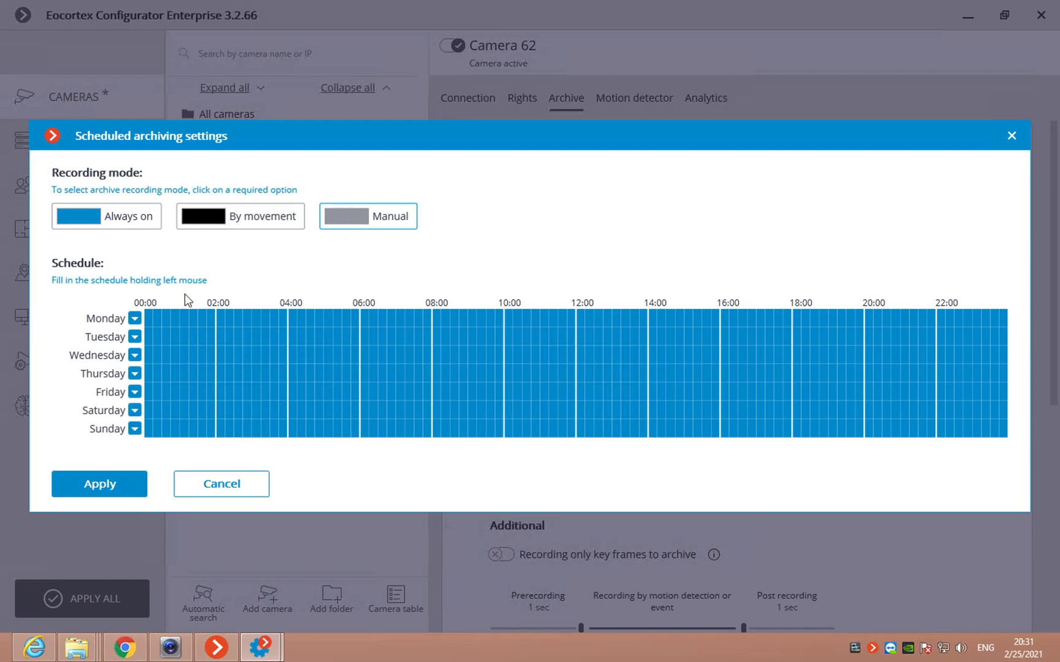
# Step: Try By movement and Manual blocks on Monday, copy them to Saturday, then cancel the schedule edits
pyautogui.click(215, 226)
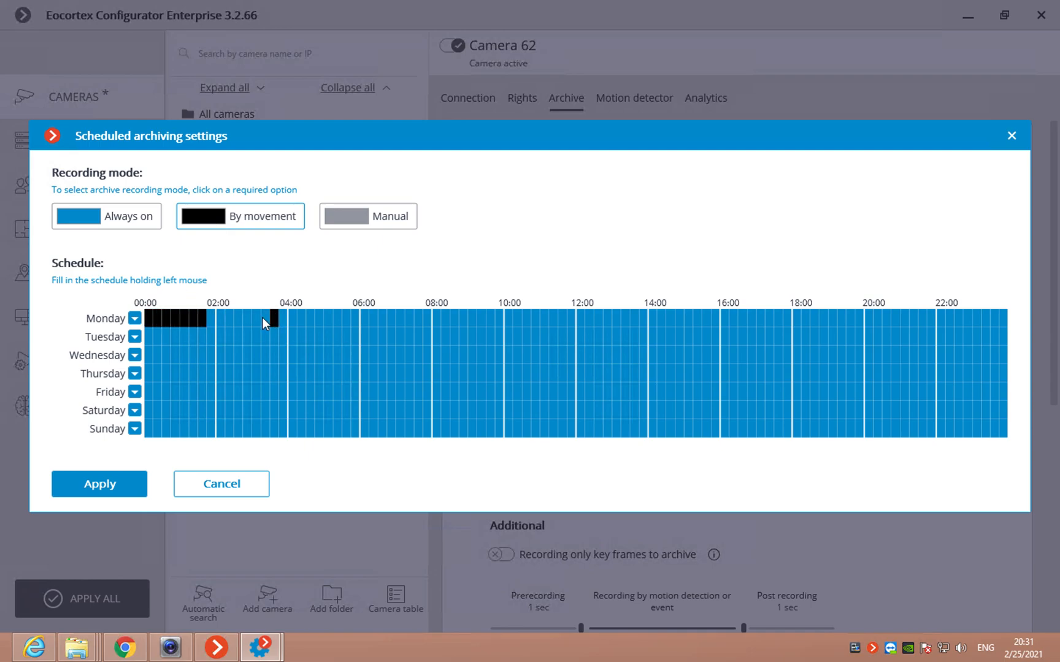
pyautogui.click(362, 218)
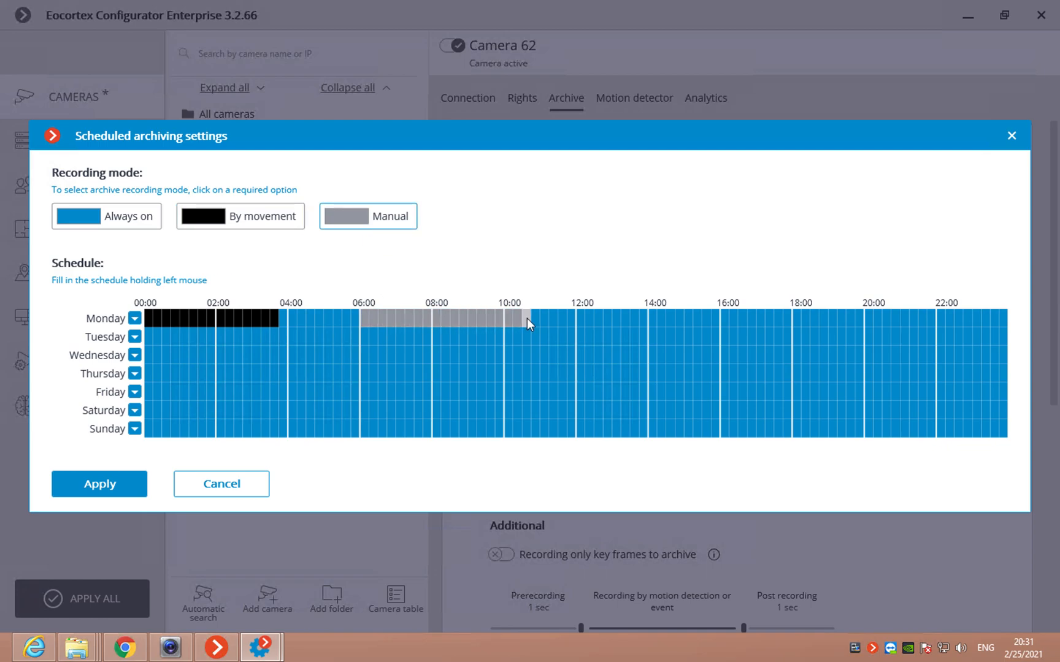
pyautogui.click(135, 411)
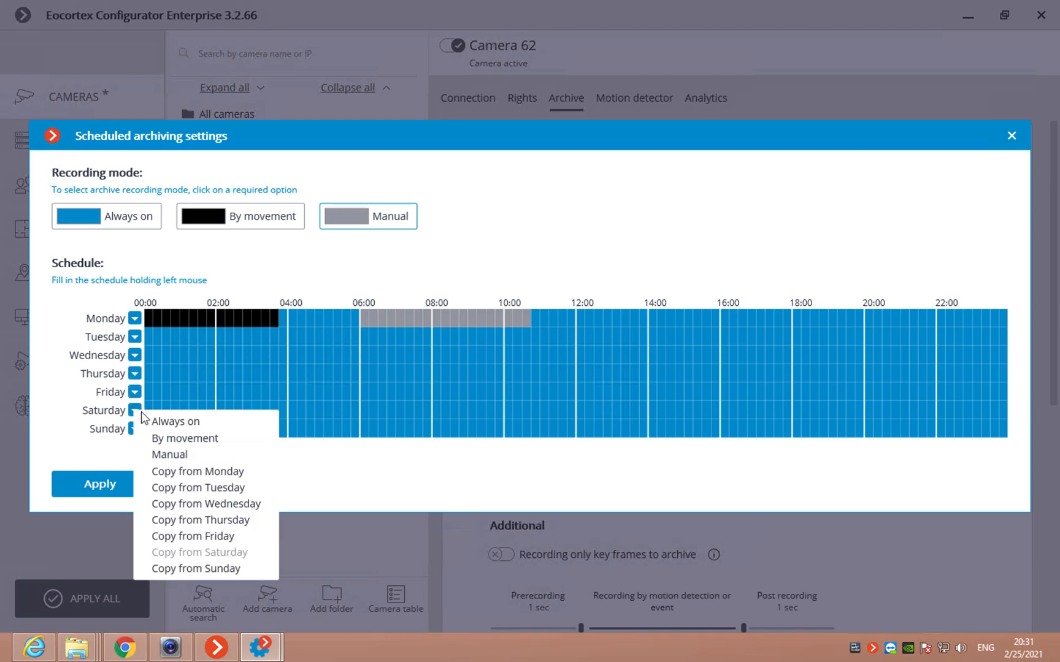
pyautogui.click(208, 471)
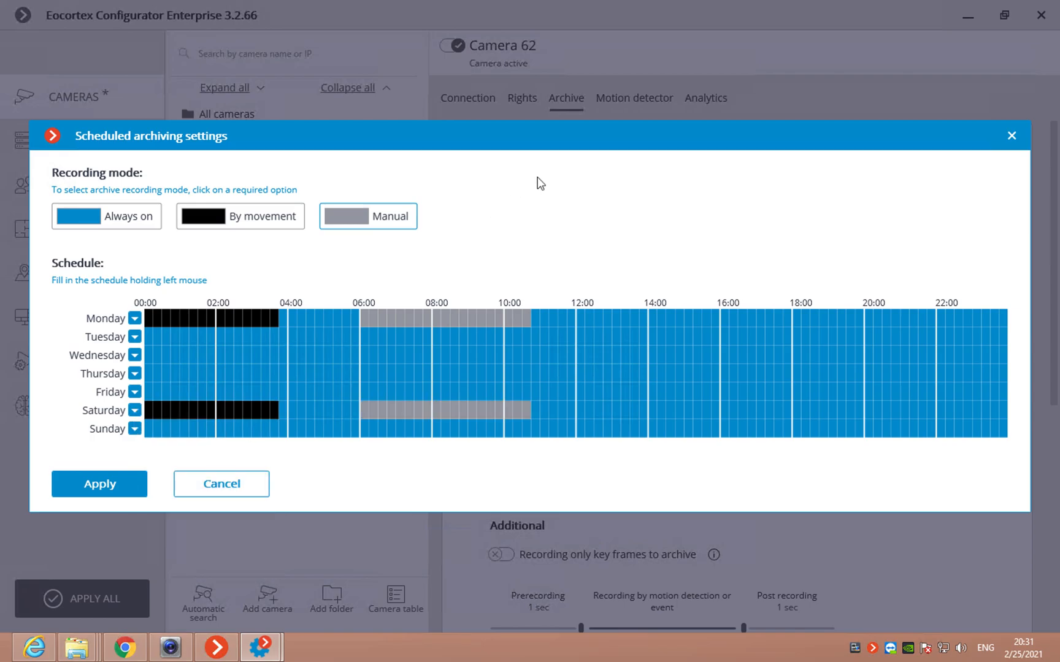
pyautogui.click(242, 485)
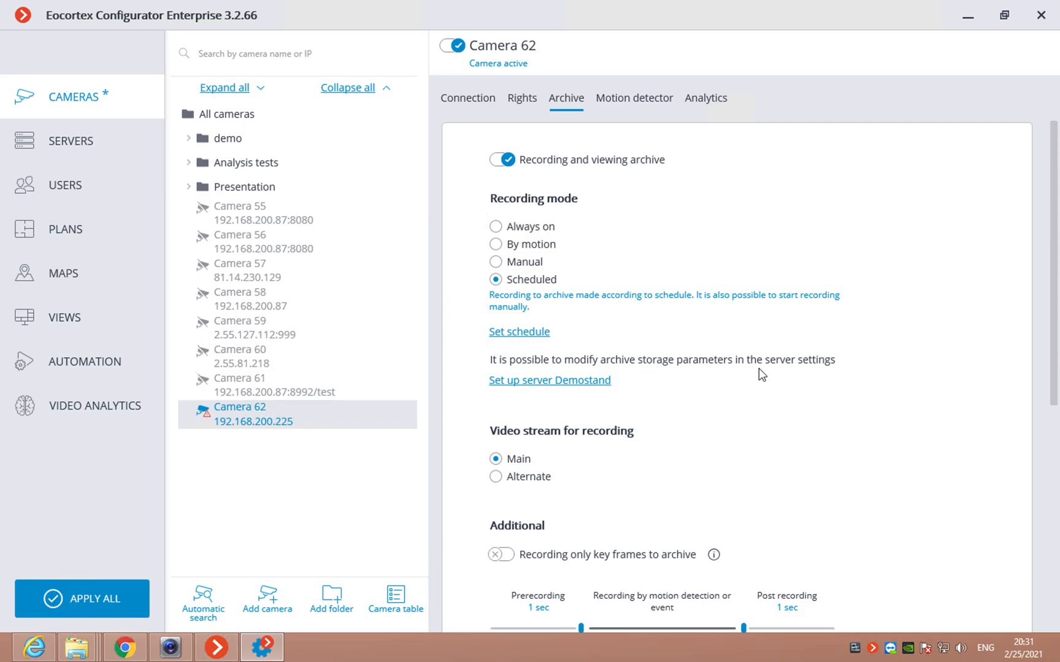
# Step: Set archive prerecording to 8 seconds and post recording to 6 seconds
pyautogui.scroll(-5, 761, 372)
pyautogui.scroll(4, 760, 373)
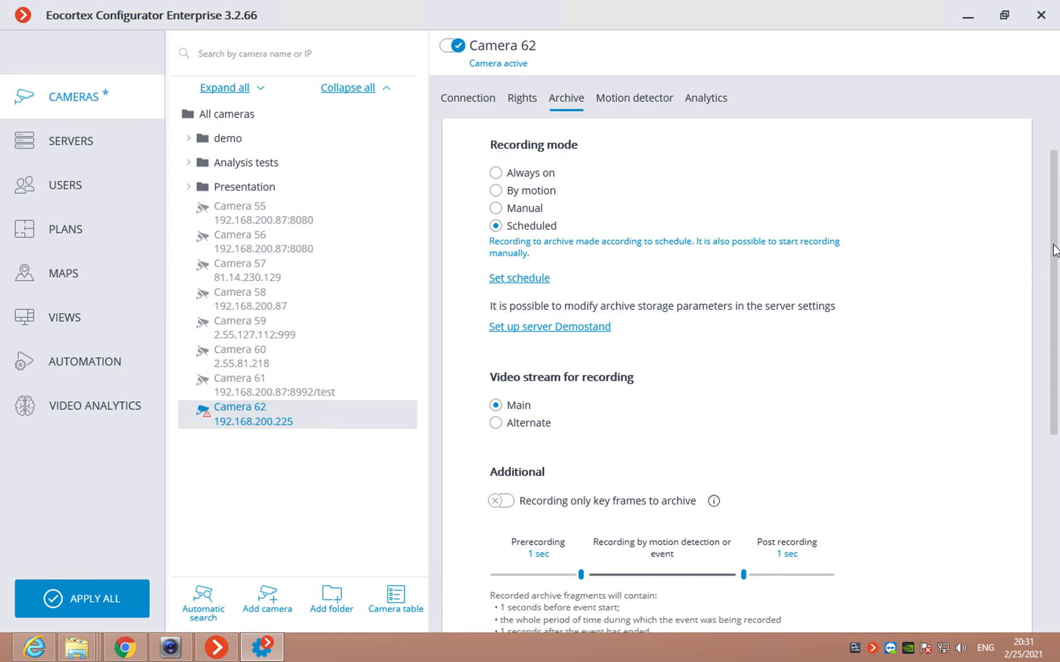
pyautogui.moveTo(1053, 250); pyautogui.dragTo(1052, 349)
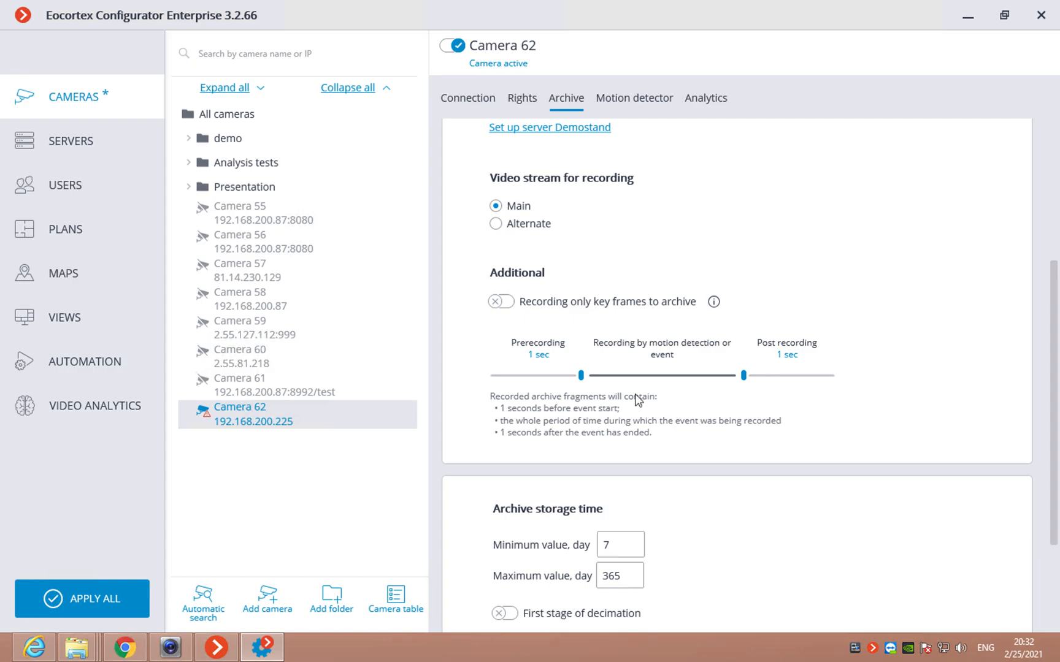
pyautogui.moveTo(582, 375); pyautogui.dragTo(513, 374)
pyautogui.moveTo(1055, 306); pyautogui.dragTo(1056, 398)
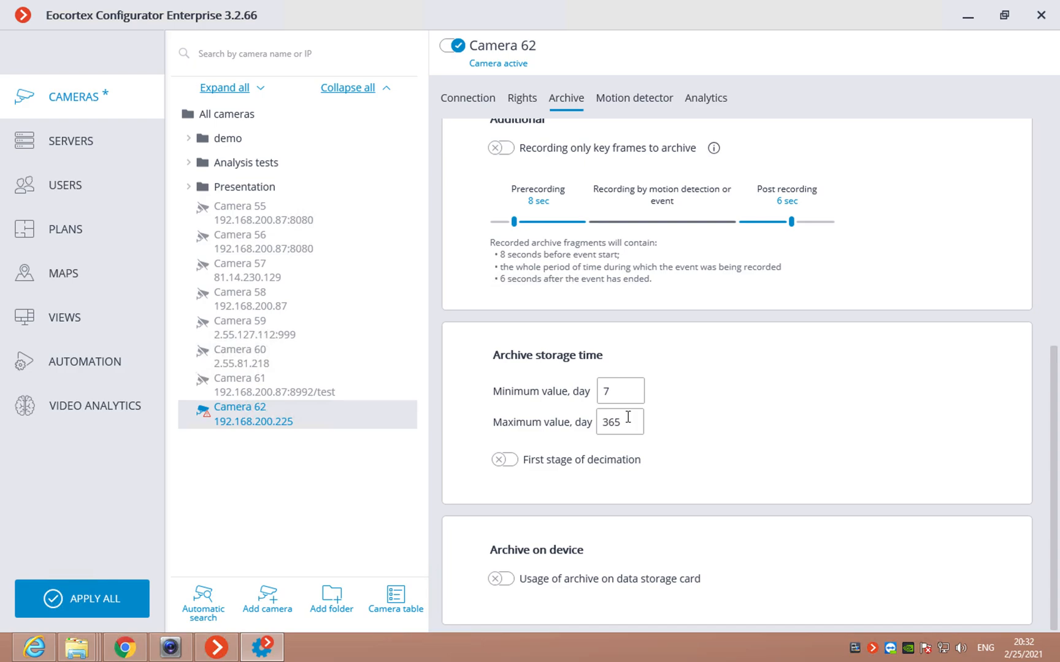
# Step: Enable the first decimation stage at 15 fps, with the archive kept 14 days
pyautogui.click(503, 460)
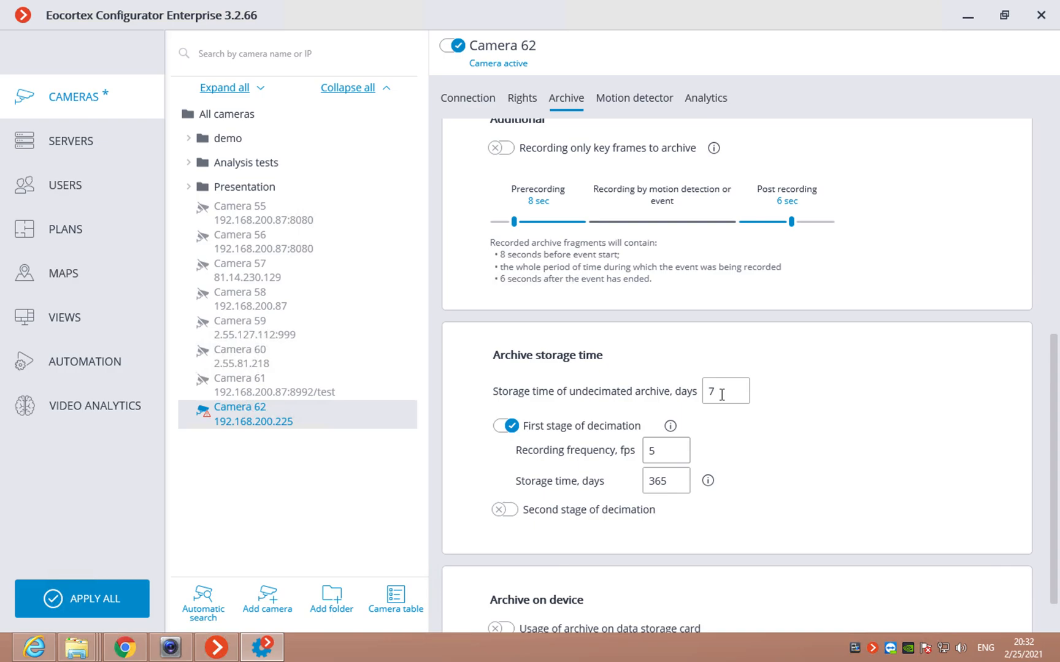
pyautogui.moveTo(669, 481); pyautogui.dragTo(652, 481)
pyautogui.write('14')
pyautogui.doubleClick(666, 455)
pyautogui.write('15')
# Step: Enable the second decimation stage at 5 fps, with the archive kept 30 days
pyautogui.click(505, 509)
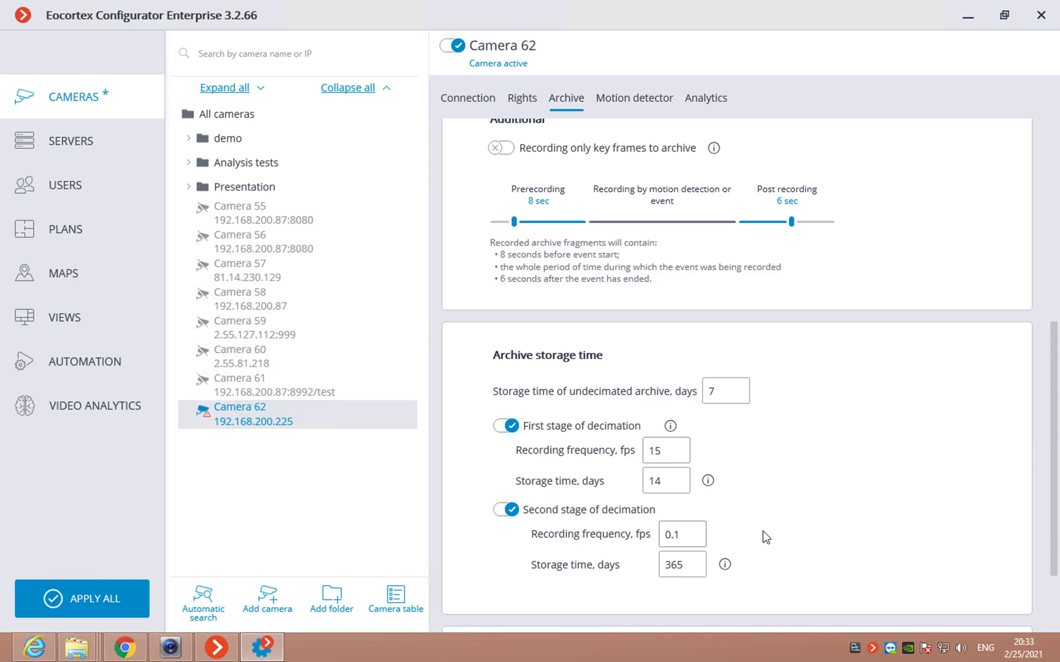
pyautogui.moveTo(694, 565); pyautogui.dragTo(658, 565)
pyautogui.write('30')
pyautogui.click(658, 532)
pyautogui.moveTo(658, 532); pyautogui.dragTo(648, 536)
pyautogui.write('5')
pyautogui.moveTo(1055, 410); pyautogui.dragTo(1056, 481)
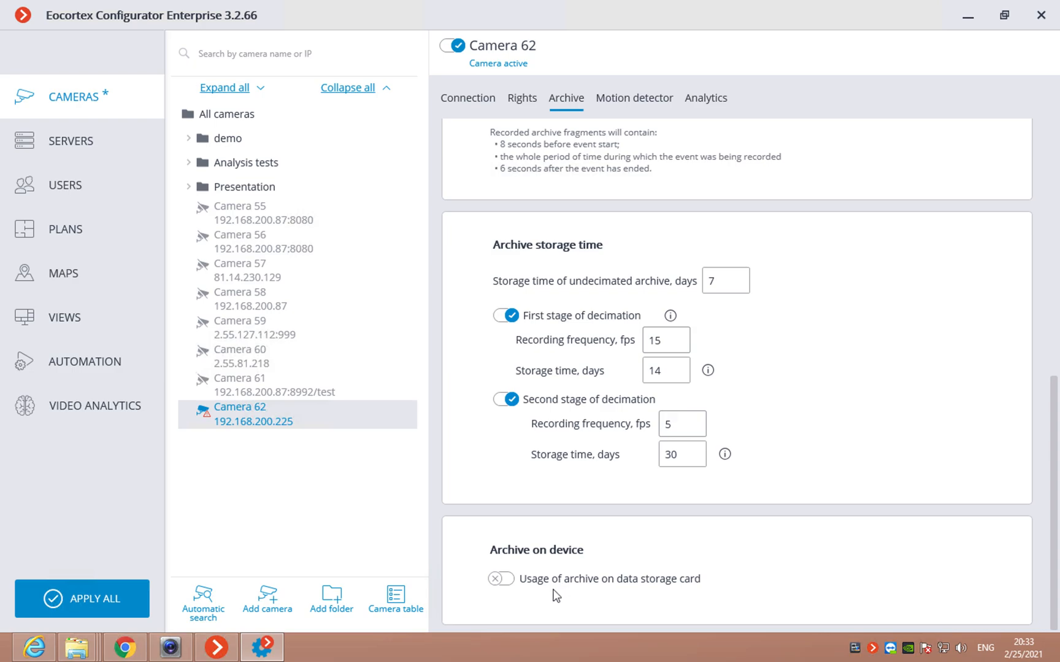
# Step: Enable storage card archiving synchronized with the main archive, then open the Motion detector tab
pyautogui.click(507, 580)
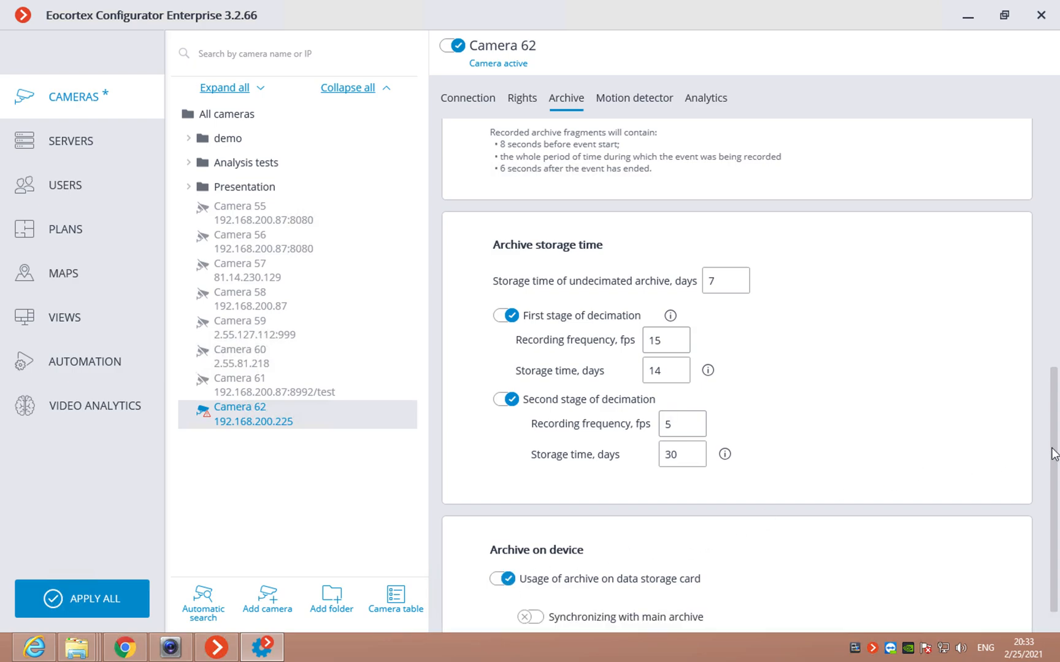
pyautogui.scroll(-2, 1055, 454)
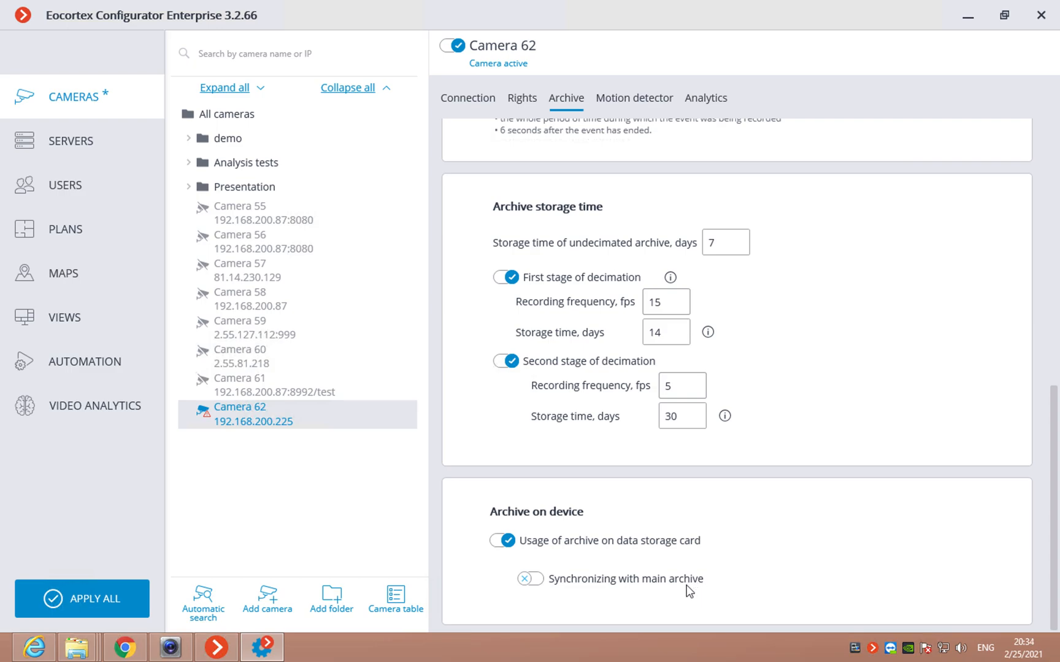
pyautogui.click(542, 583)
pyautogui.click(647, 100)
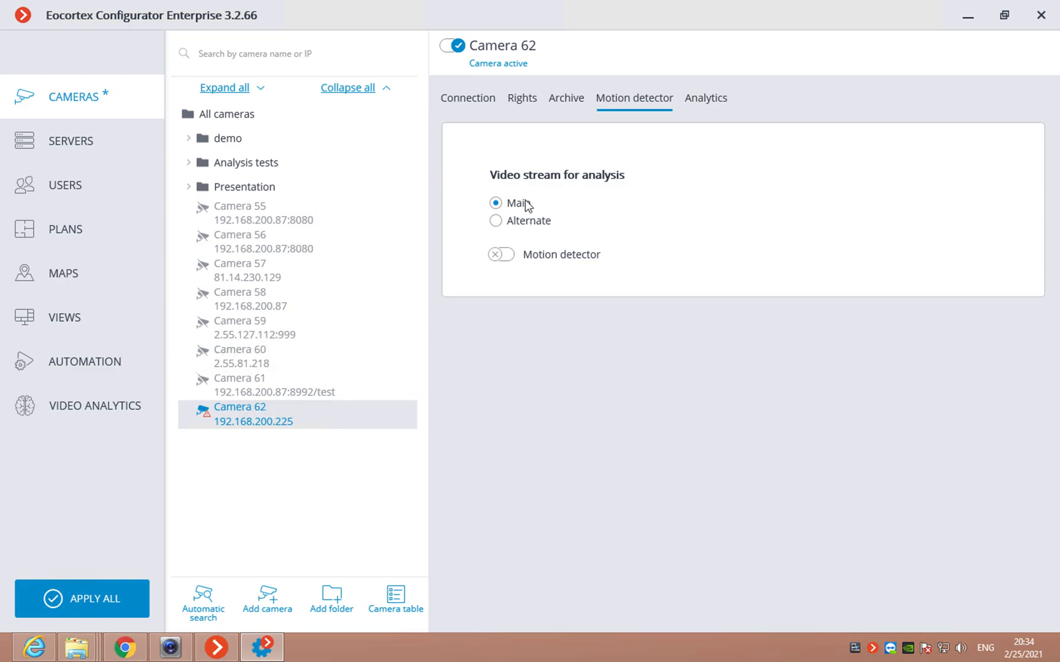
# Step: Turn on the motion detector on the Alternate stream, then view and close its test picture
pyautogui.click(495, 221)
pyautogui.click(507, 257)
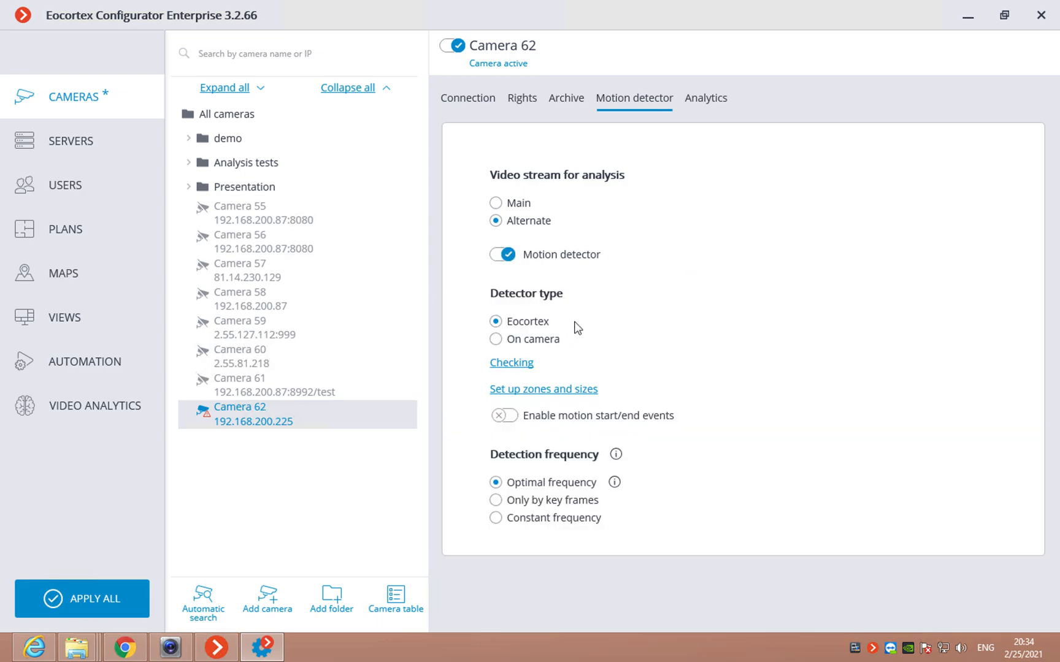
pyautogui.click(511, 366)
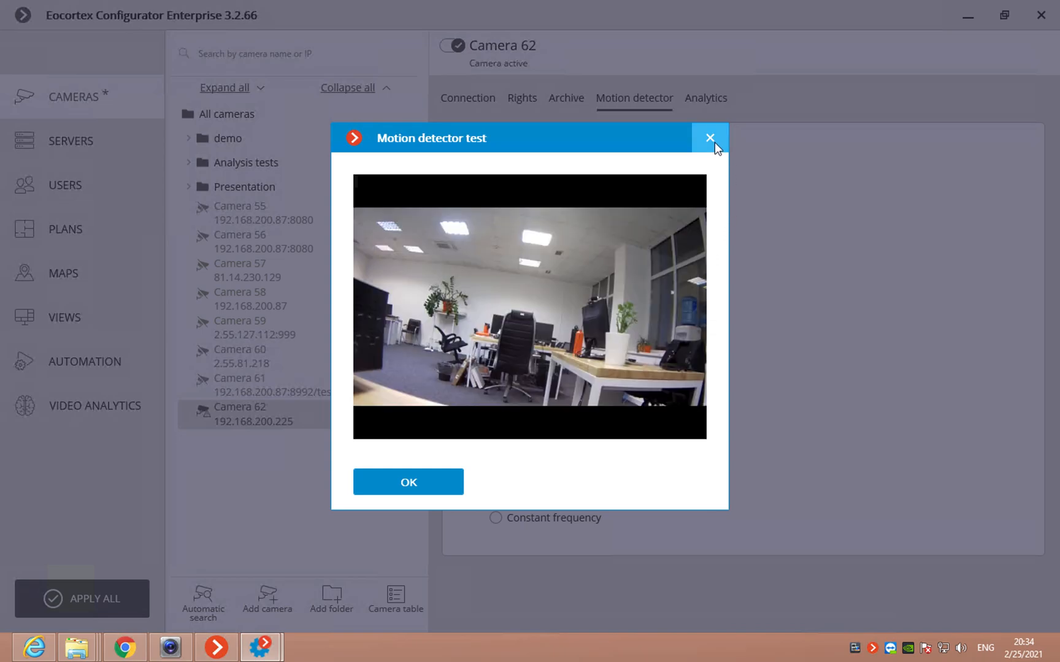
pyautogui.click(713, 141)
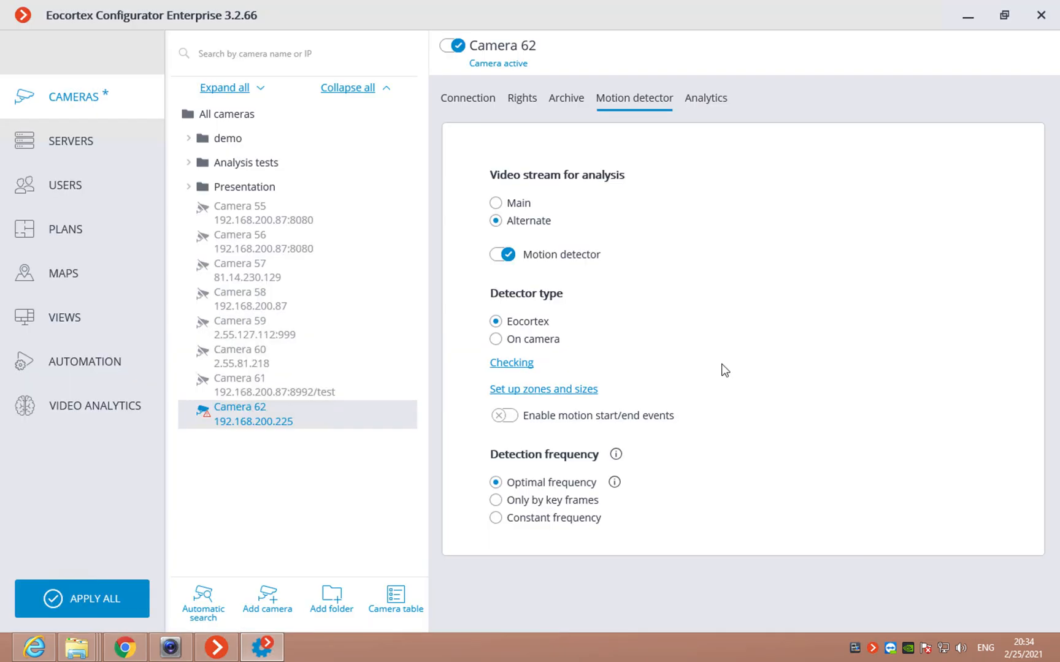
# Step: Check Camera 62's zones setup unchanged, then list its analytics modules like Sabotage detector and Tracking
pyautogui.click(530, 392)
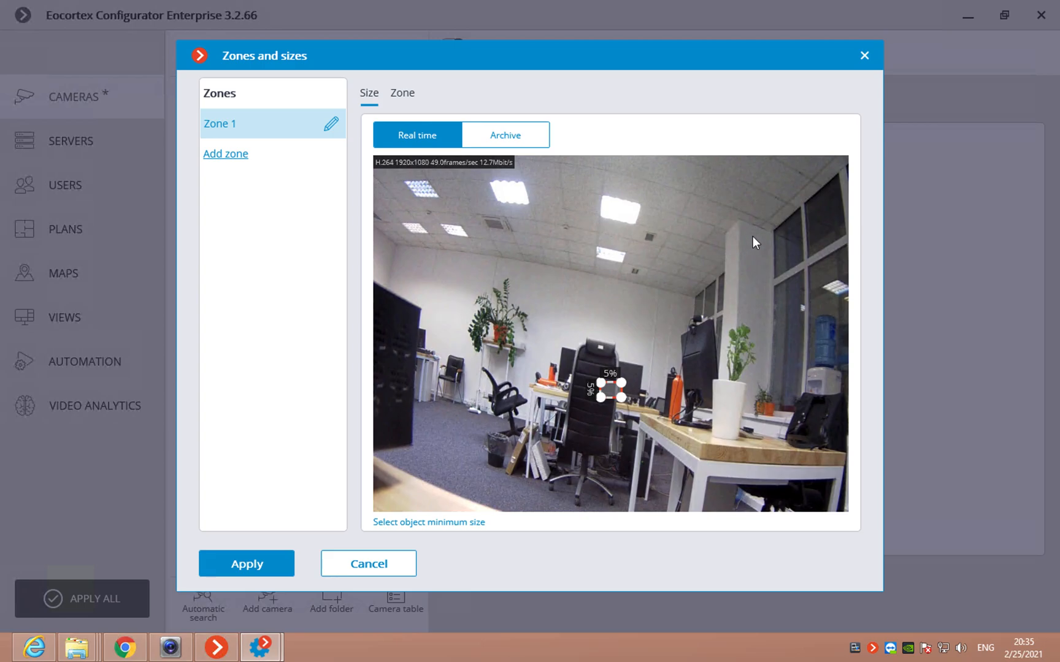
pyautogui.click(866, 57)
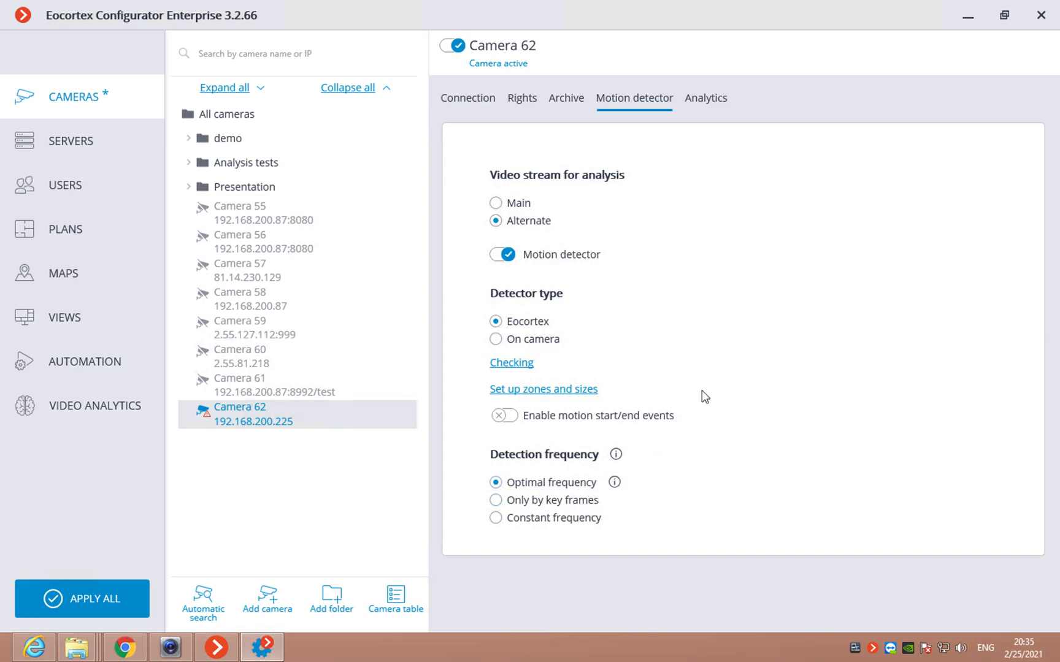
pyautogui.click(707, 97)
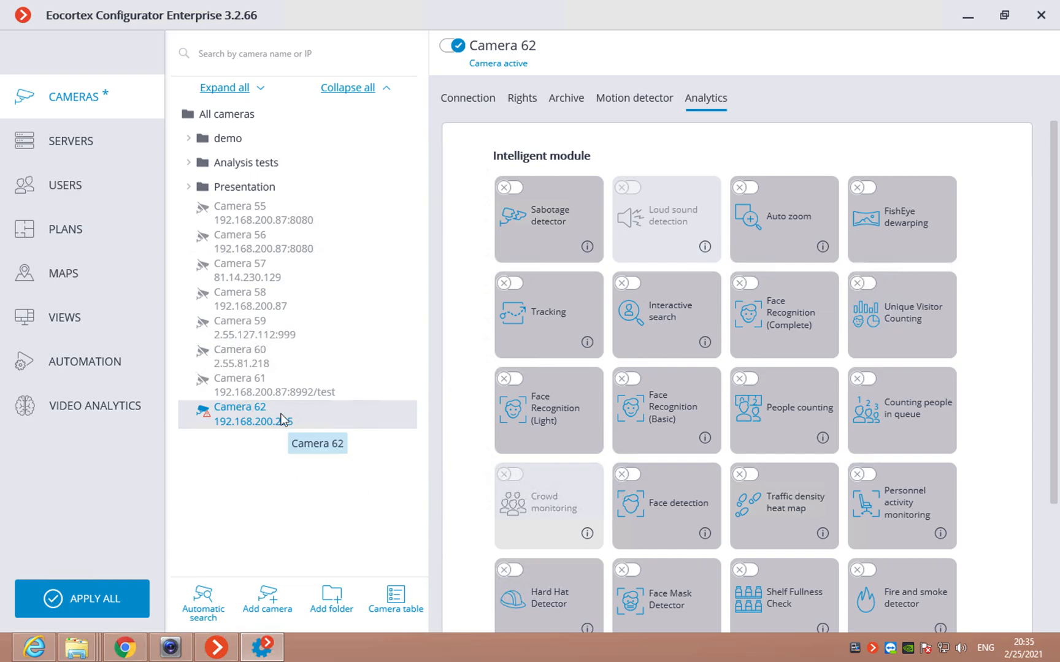
# Step: Display the Presentation folder summary of 8 cameras, 8 archive, 8 motion detector, 3 people detection
pyautogui.click(237, 191)
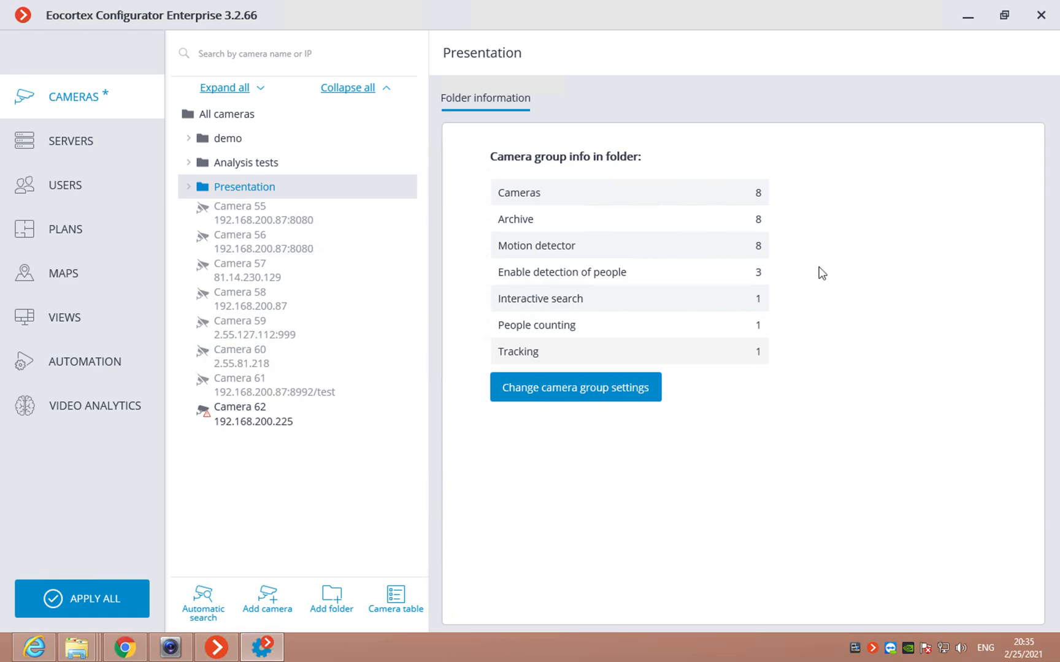
# Step: Open the Camera group editing dialog covering all 8 Presentation cameras
pyautogui.click(633, 389)
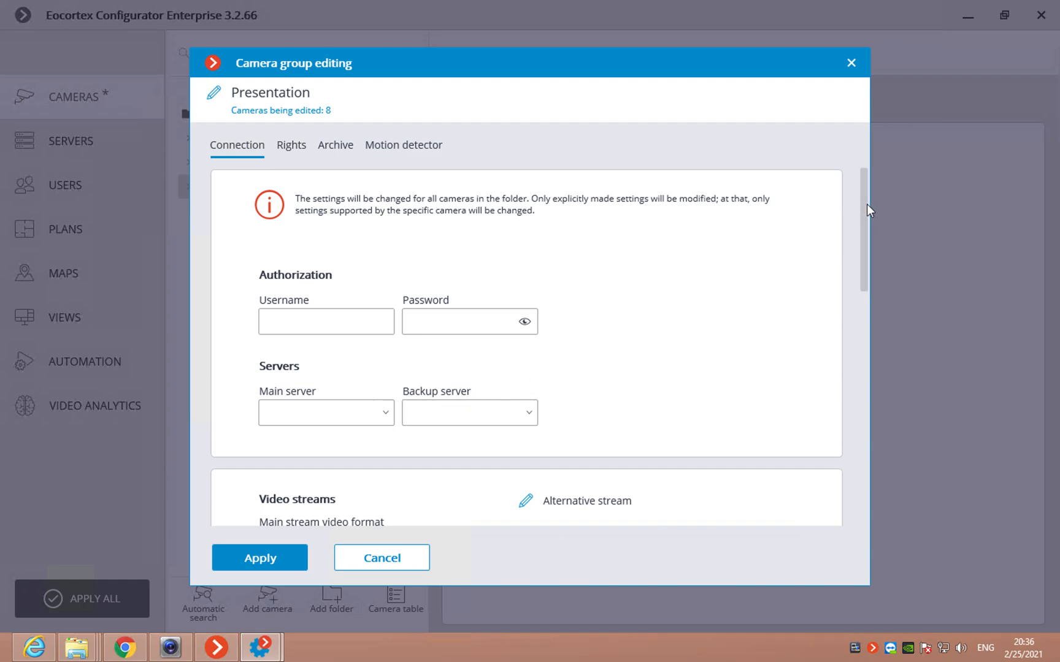
# Step: Review the group's Connection, Rights, Archive and Motion detector settings, then close group editing unchanged
pyautogui.moveTo(864, 204); pyautogui.dragTo(891, 293)
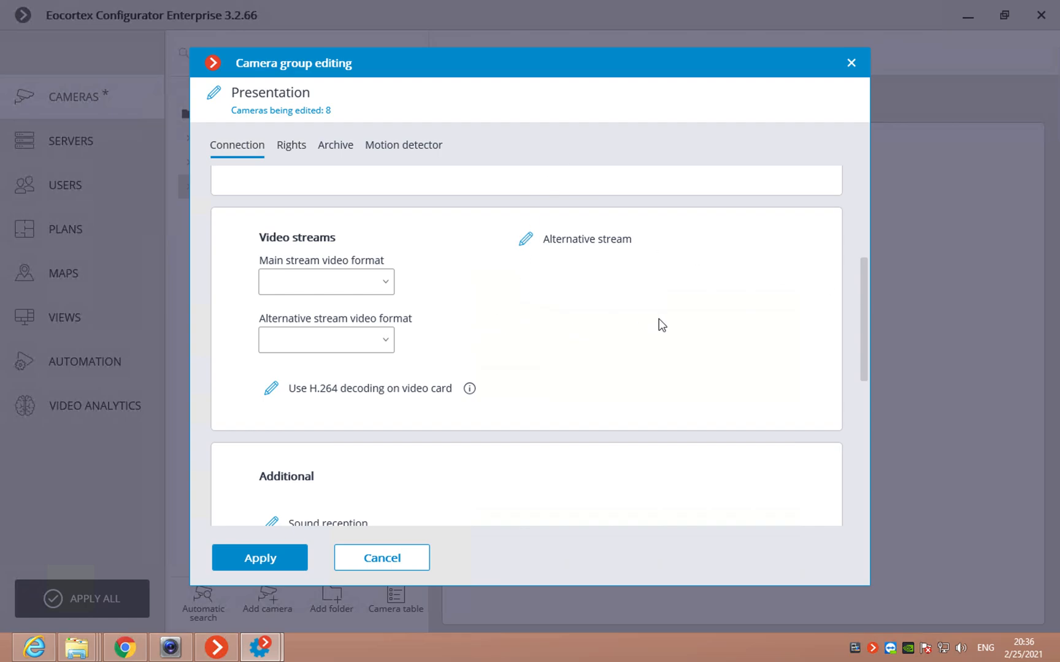
pyautogui.moveTo(864, 284); pyautogui.dragTo(880, 454)
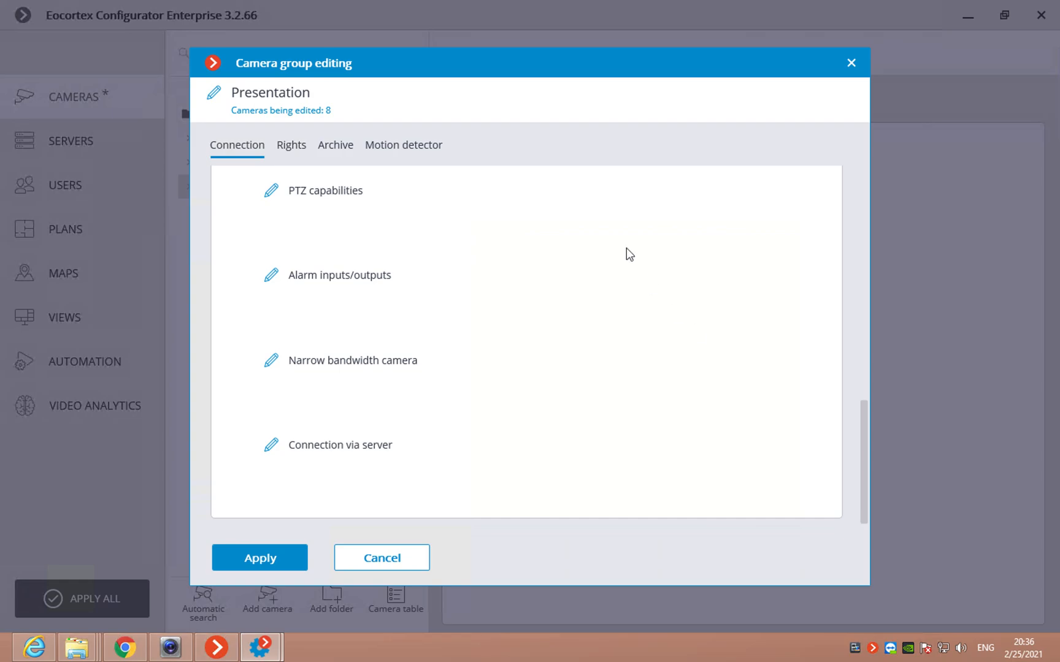
pyautogui.click(283, 153)
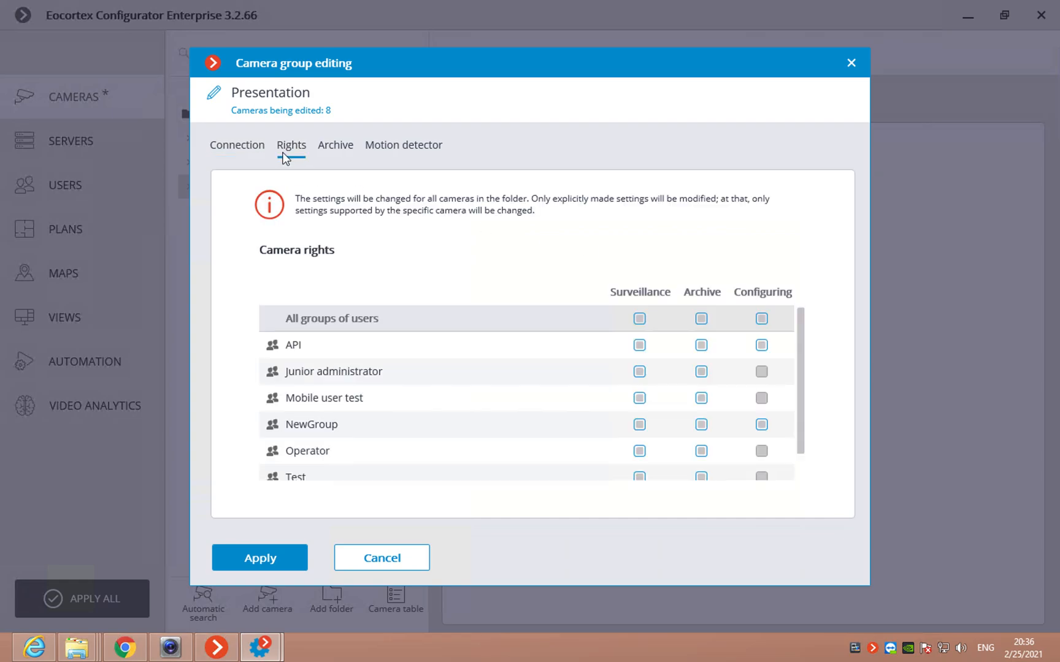
pyautogui.click(338, 147)
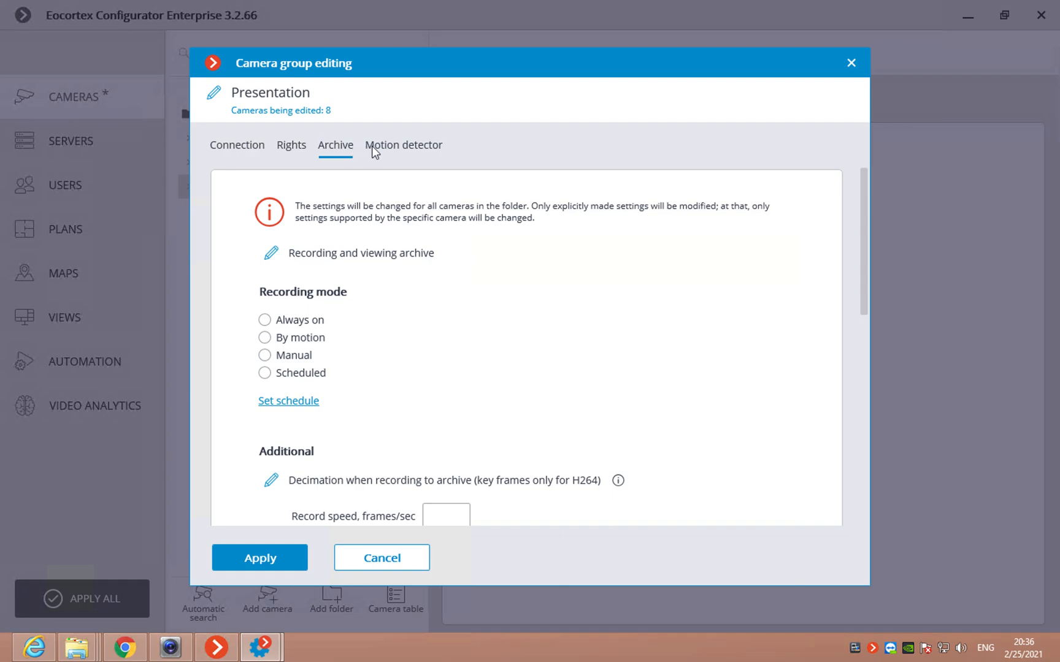
pyautogui.click(398, 147)
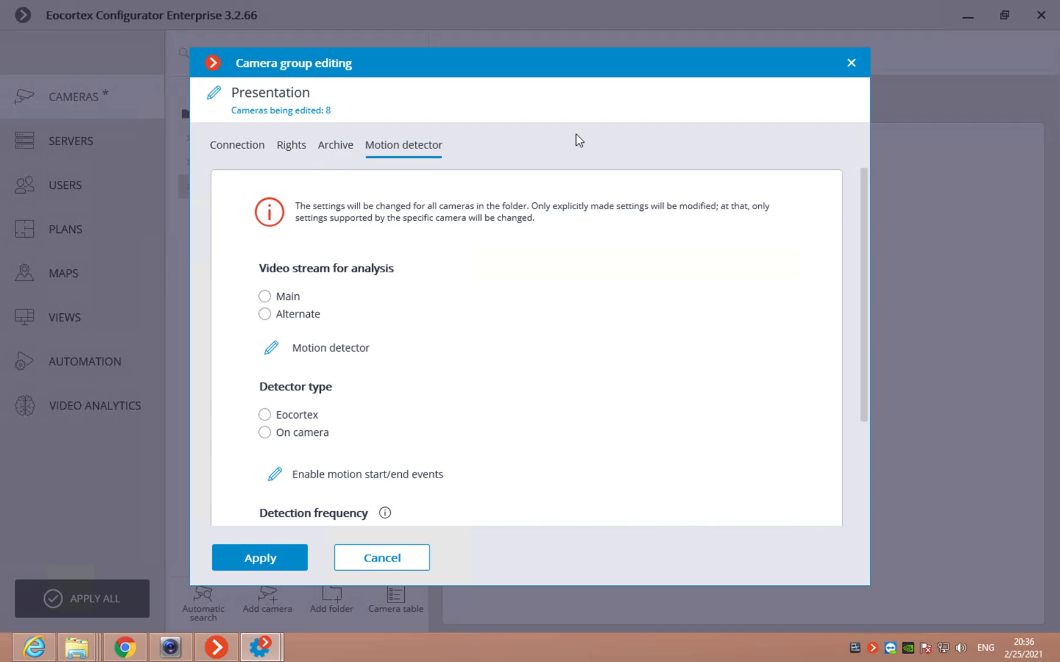
pyautogui.click(850, 65)
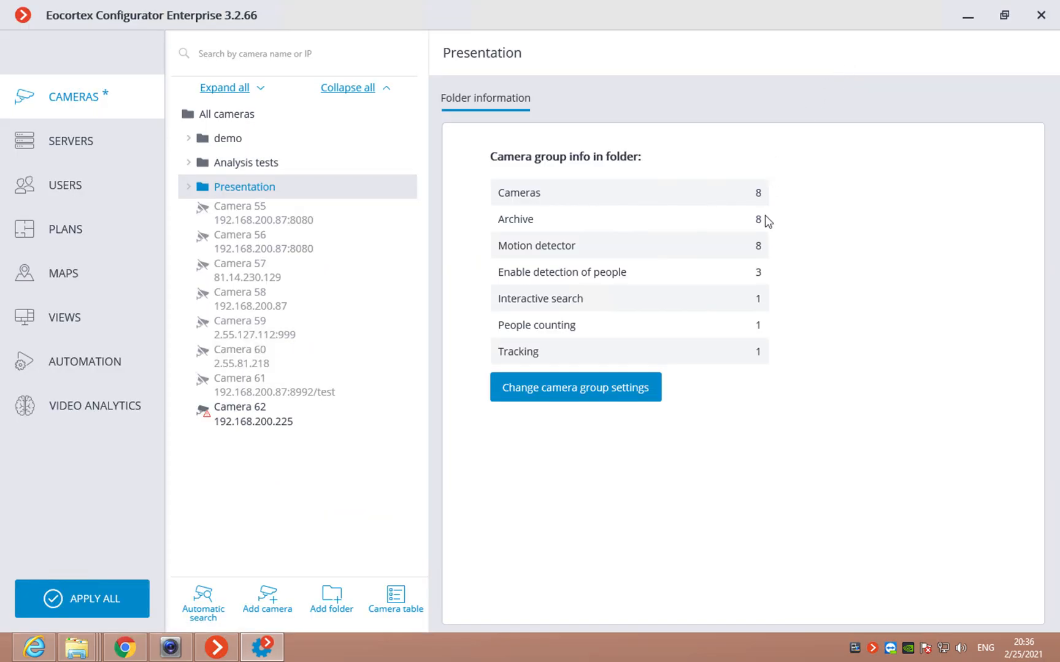